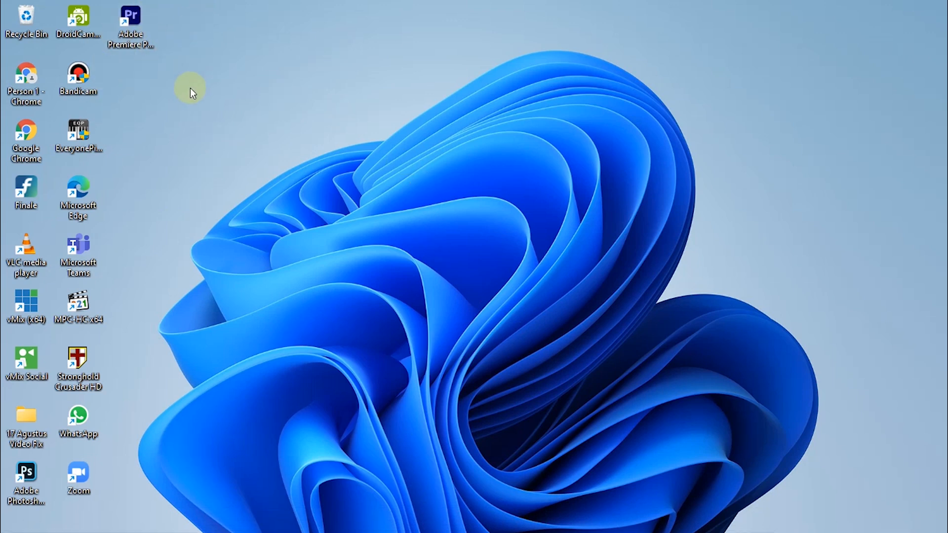
Launch Premiere Pro 2020 and create a new project named 'Lower Third'.
double_click(139, 33)
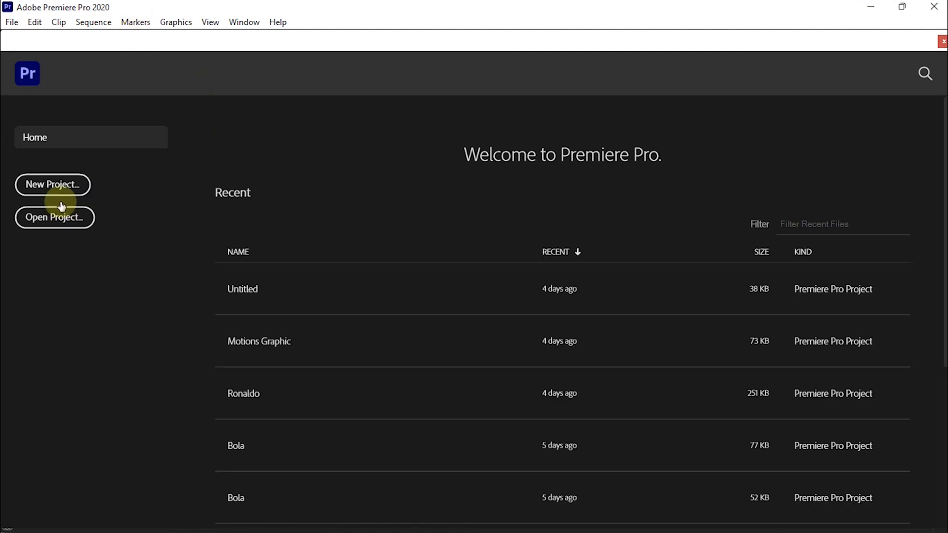
left_click(56, 187)
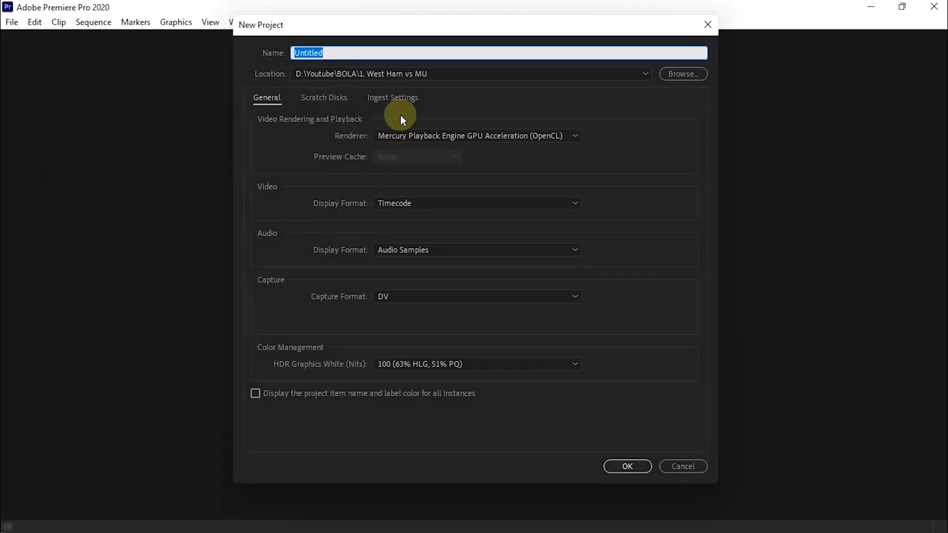
left_click_drag(371, 52, 255, 53)
key("BackSpace")
type("Lower ")
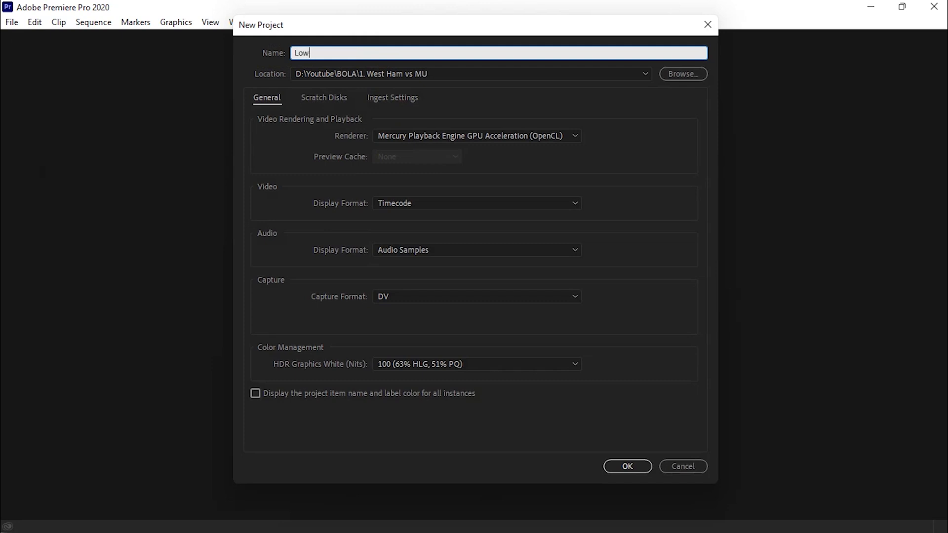
type("Third")
left_click(628, 466)
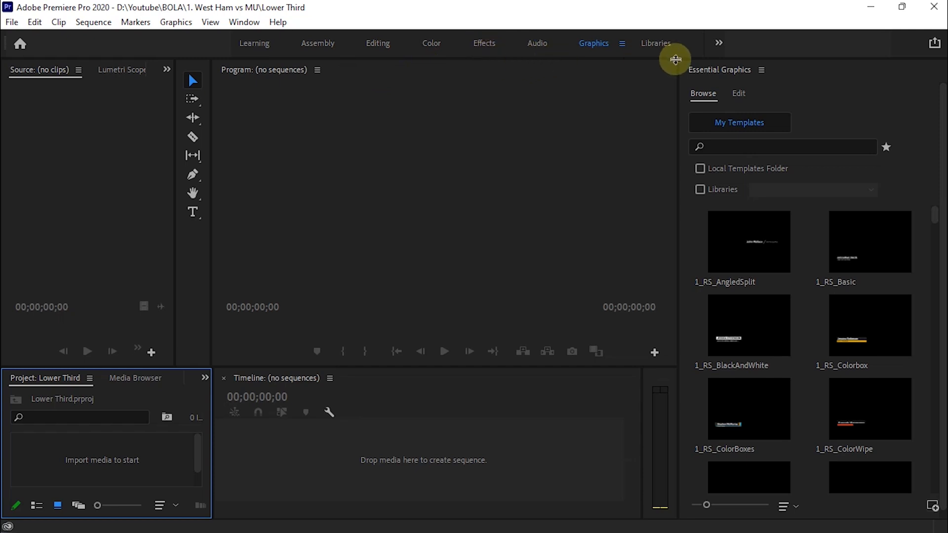
left_click(719, 43)
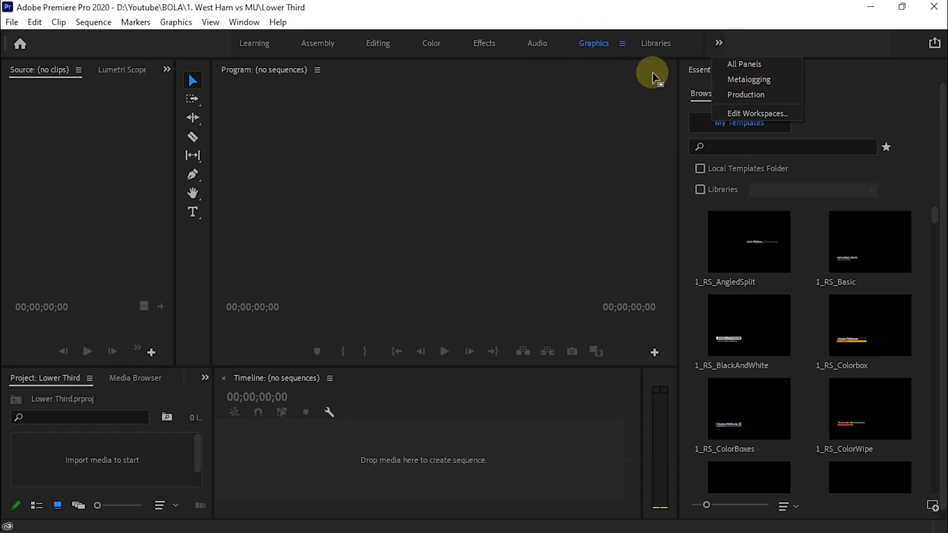
left_click(393, 122)
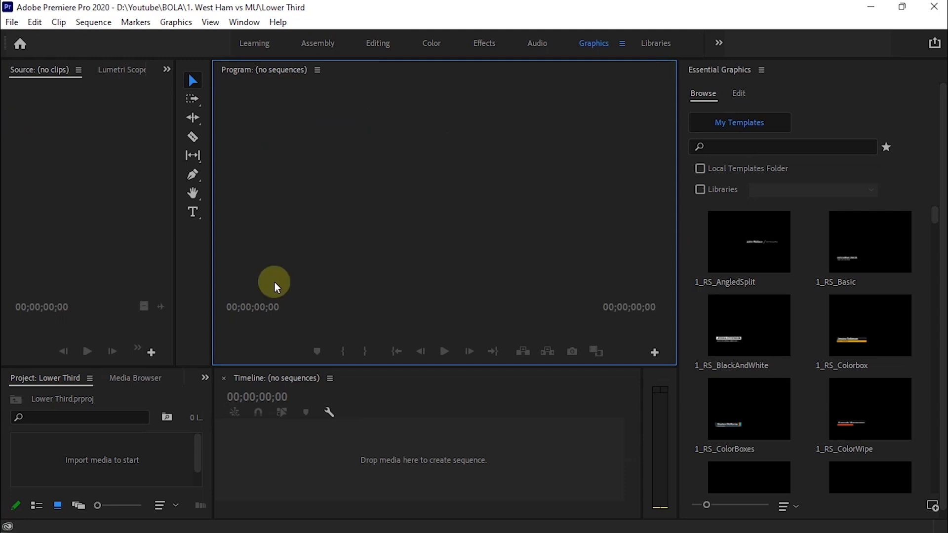
mouse_move(427, 523)
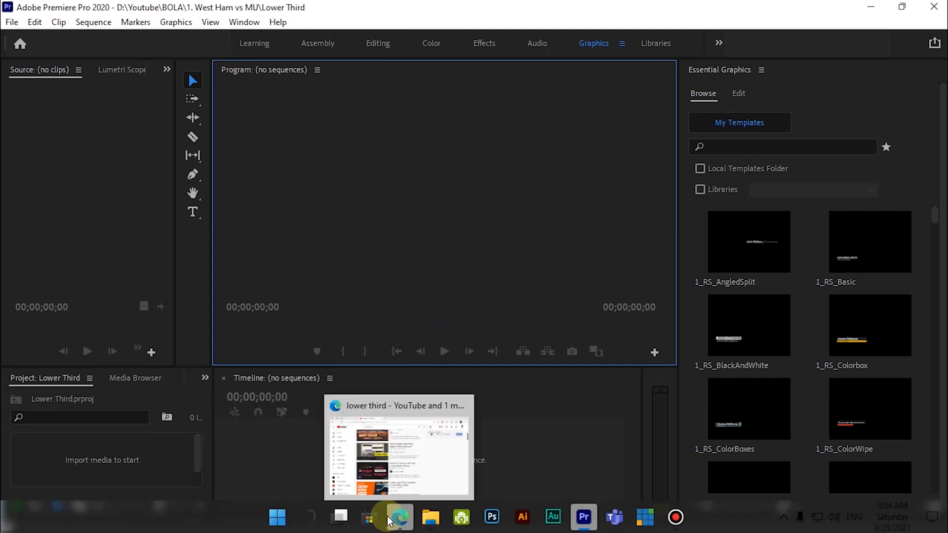
Import 16. Narator.mp4 from SMABAT (D:) > Youtube > Lower Third into the project.
left_click(12, 22)
mouse_move(33, 22)
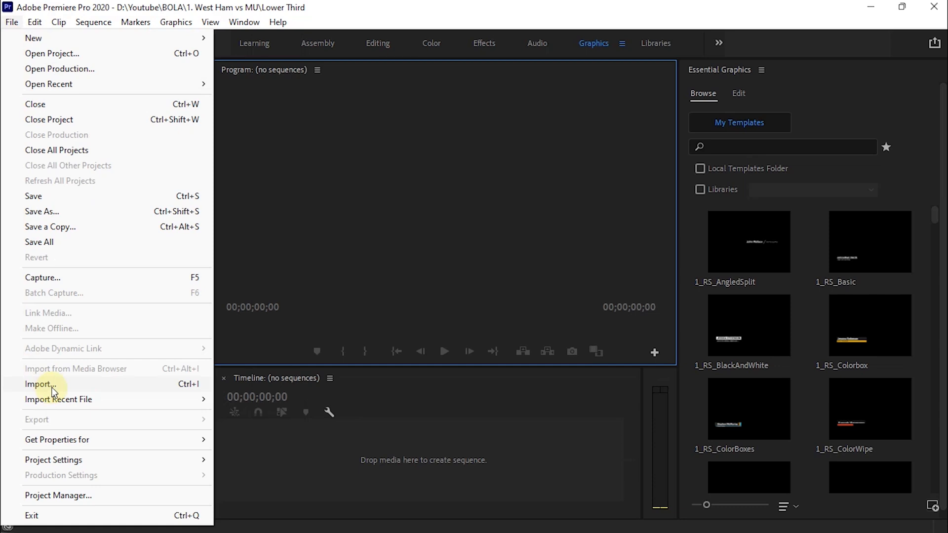
left_click(40, 385)
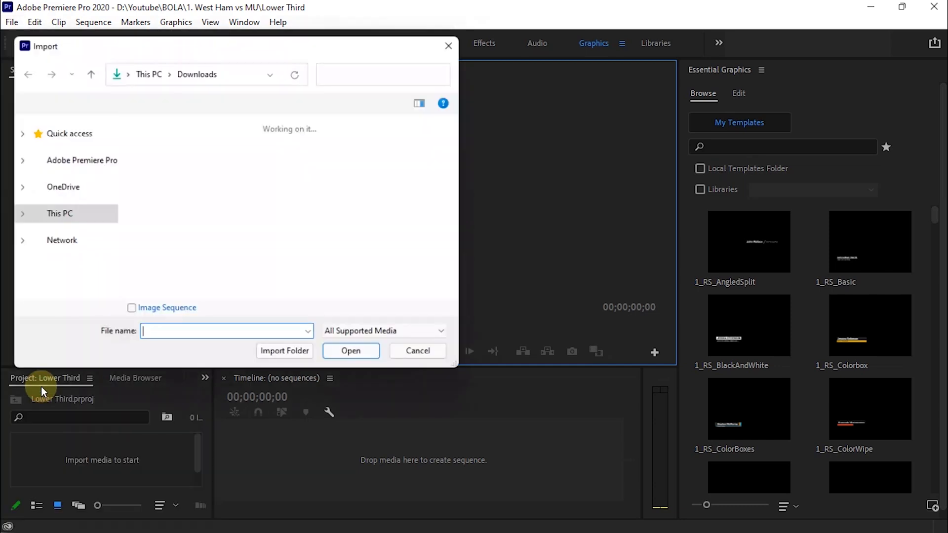
scroll(109, 271, "down", 2)
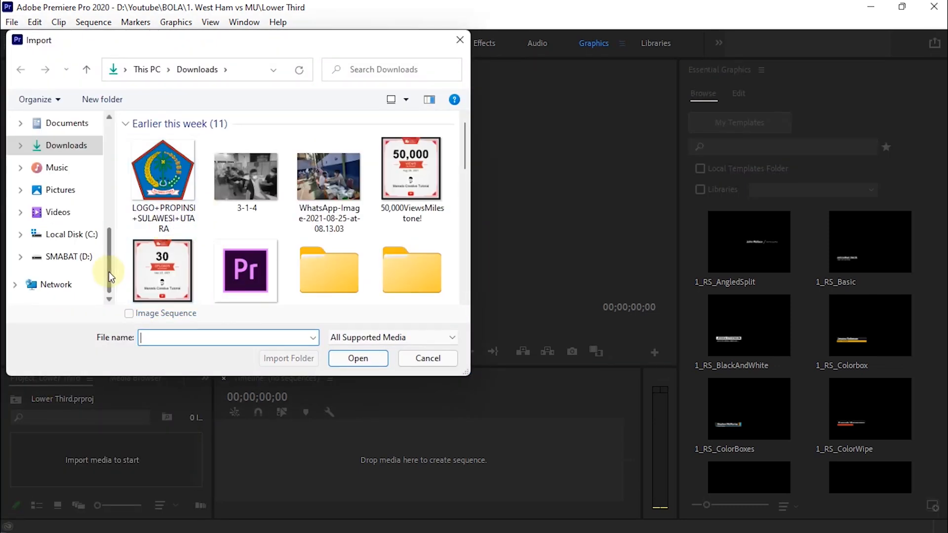
left_click(70, 257)
double_click(170, 185)
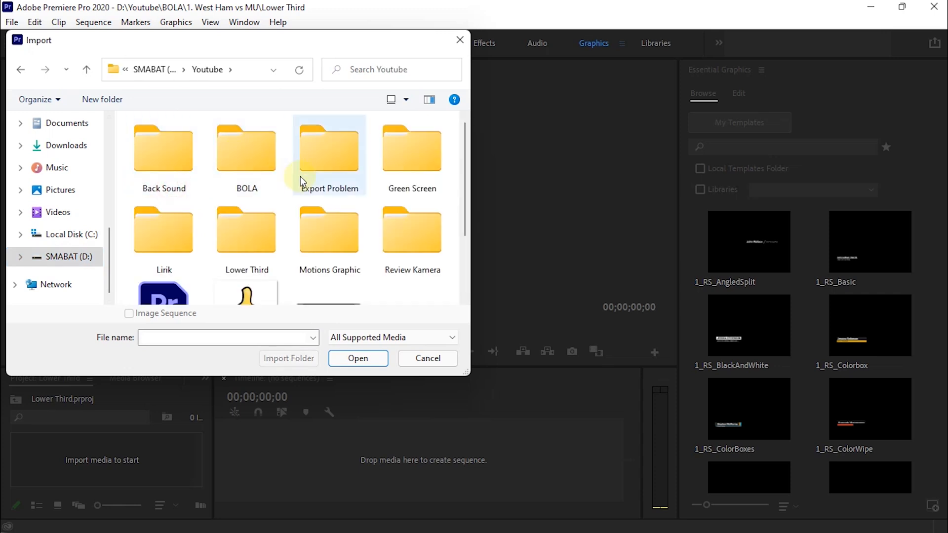
scroll(304, 180, "down", 1)
scroll(306, 187, "up", 1)
double_click(234, 246)
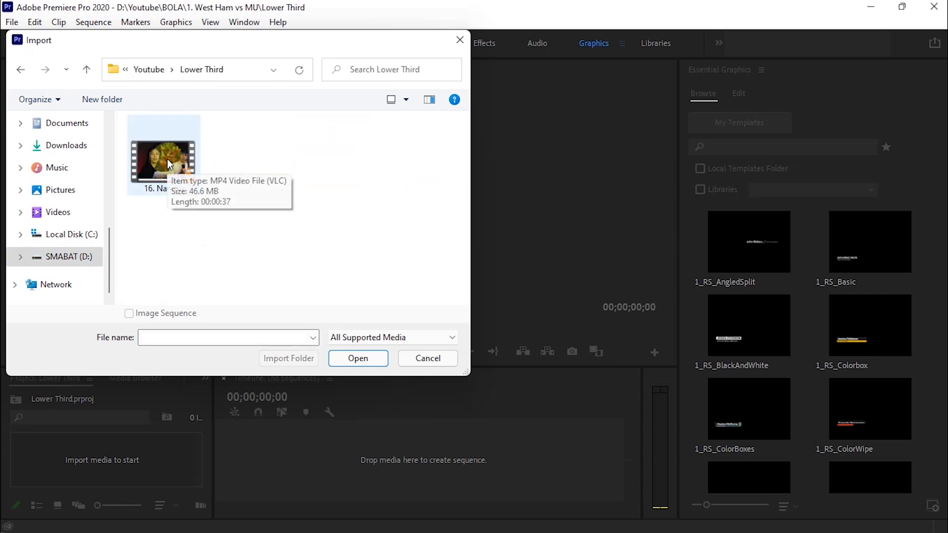
left_click(178, 168)
left_click(352, 359)
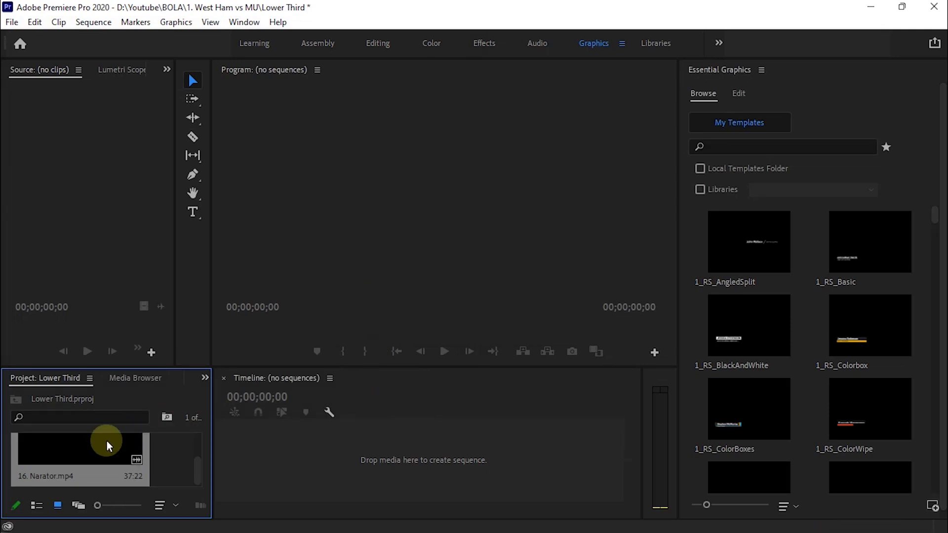
Enlarge the timeline area, build a 16. Narator sequence from the clip, and preview to 00:00:06:11.
left_click_drag(120, 367, 116, 327)
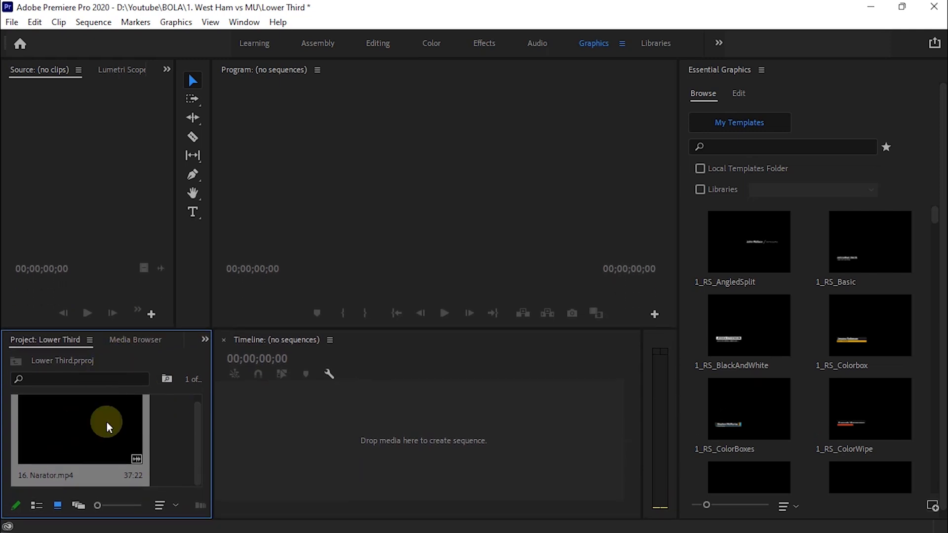
left_click_drag(64, 428, 371, 443)
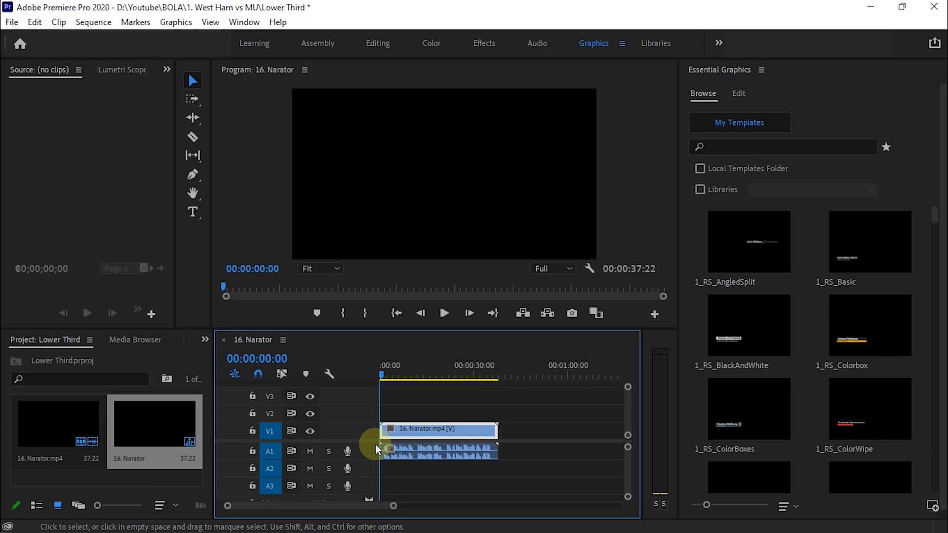
left_click(445, 316)
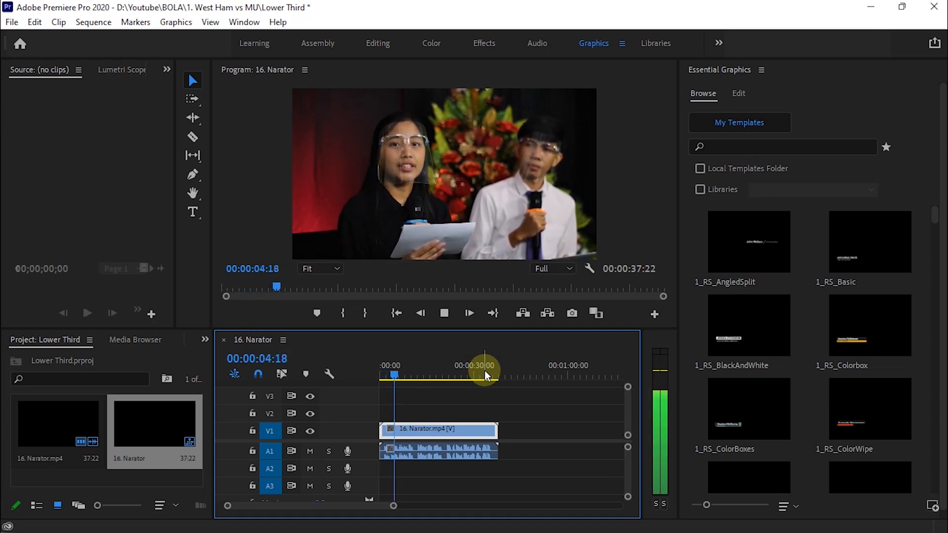
left_click(444, 313)
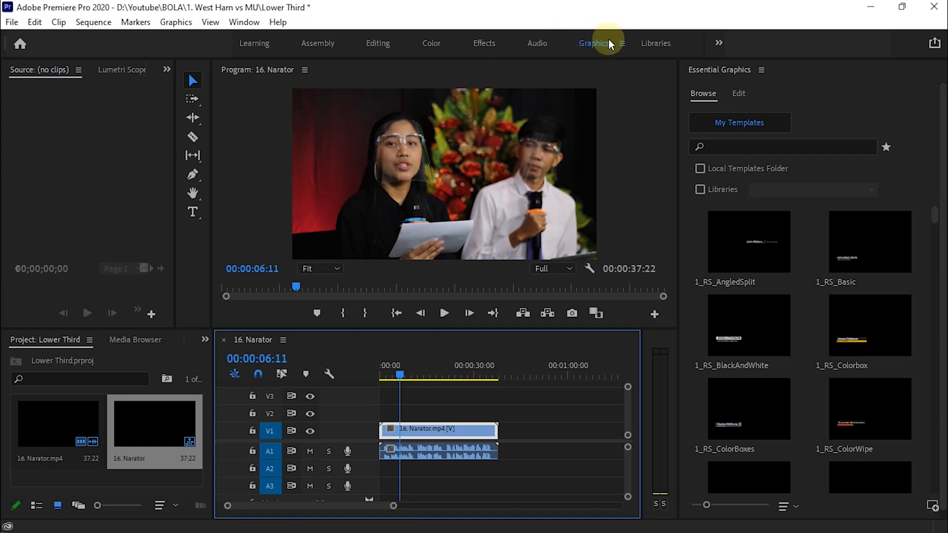
Switch from Learning back to the Graphics workspace and toggle Essential Graphics between Browse and Edit.
left_click(252, 44)
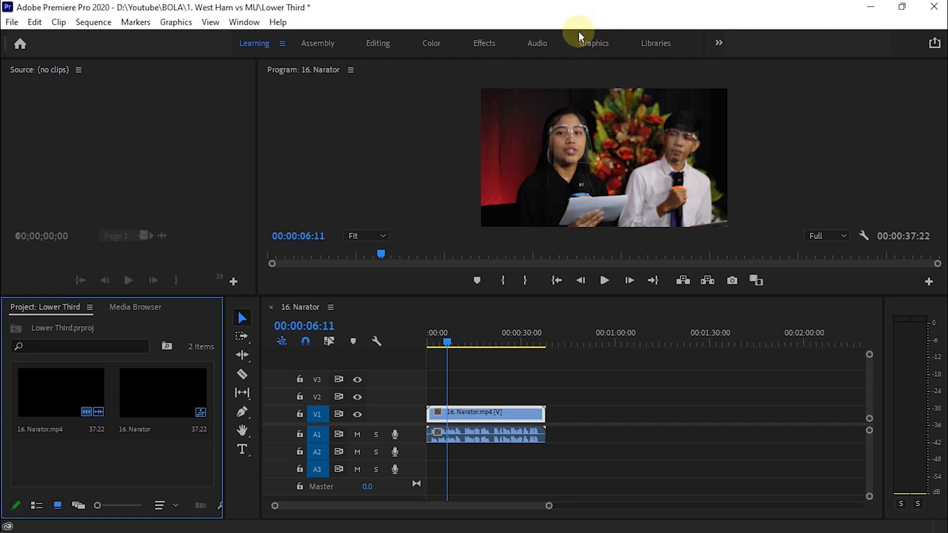
left_click(594, 44)
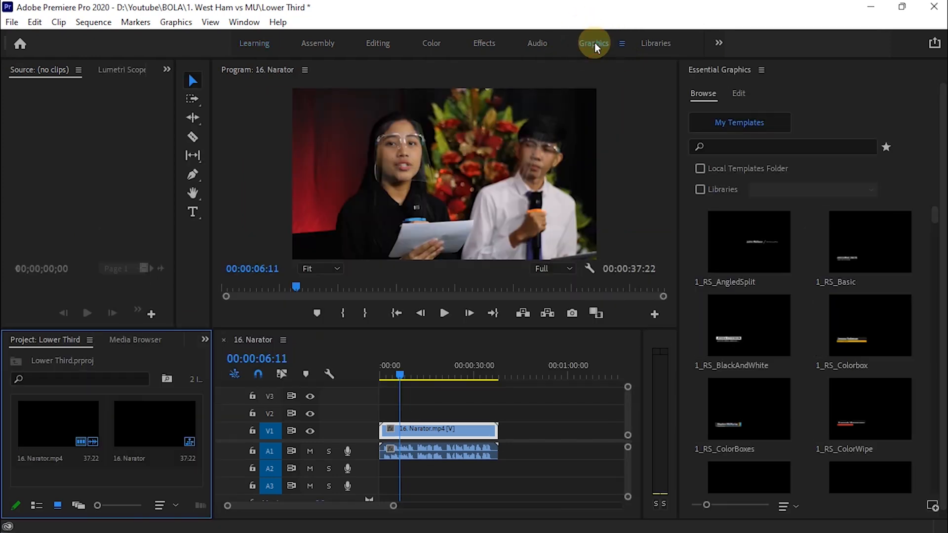
left_click(706, 93)
left_click(739, 94)
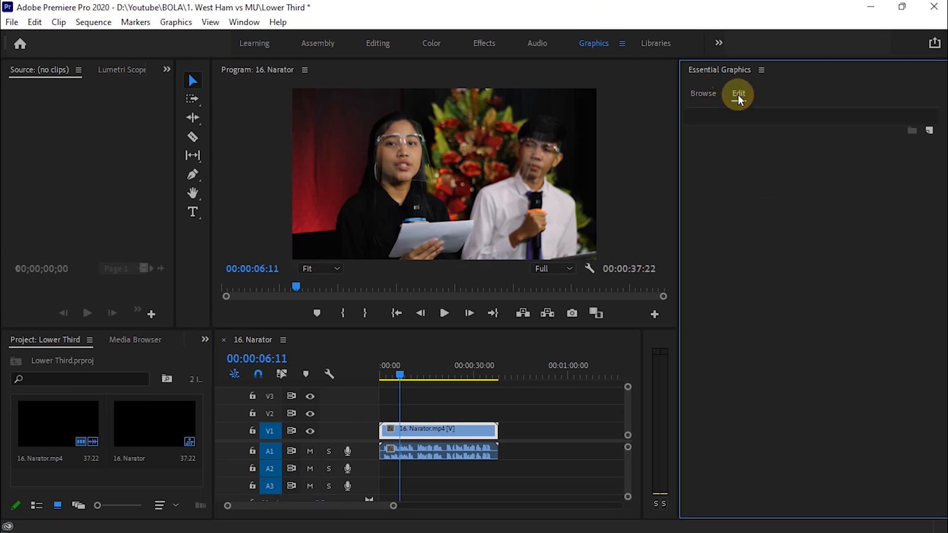
left_click(705, 93)
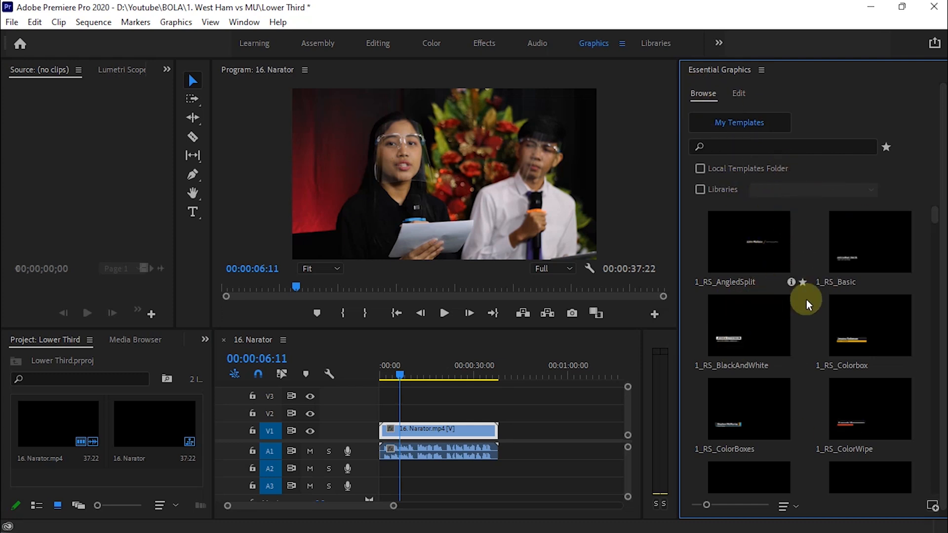
Scroll through My Templates in Essential Graphics to survey the lower-third and title templates.
scroll(769, 341, "down", 8)
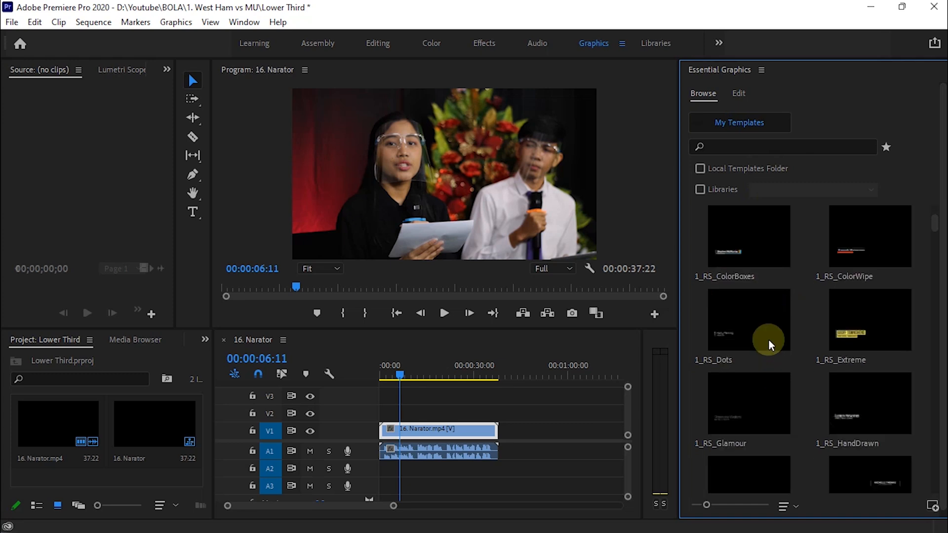
scroll(773, 343, "down", 4)
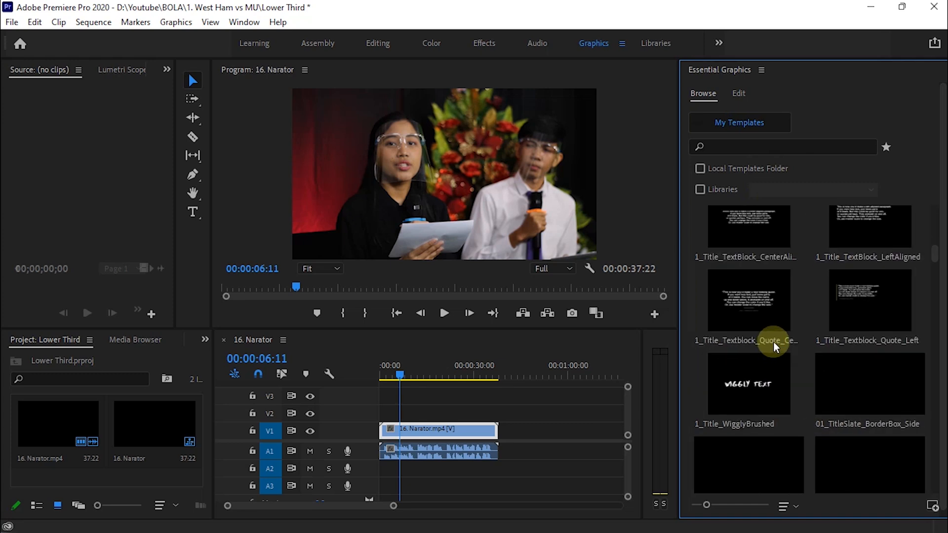
scroll(773, 340, "down", 2)
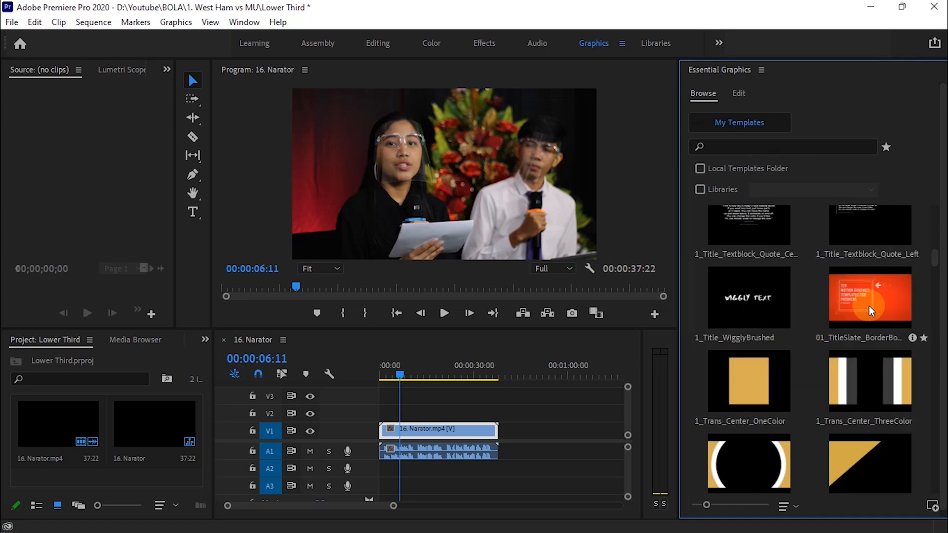
scroll(869, 305, "down", 2)
scroll(790, 317, "down", 3)
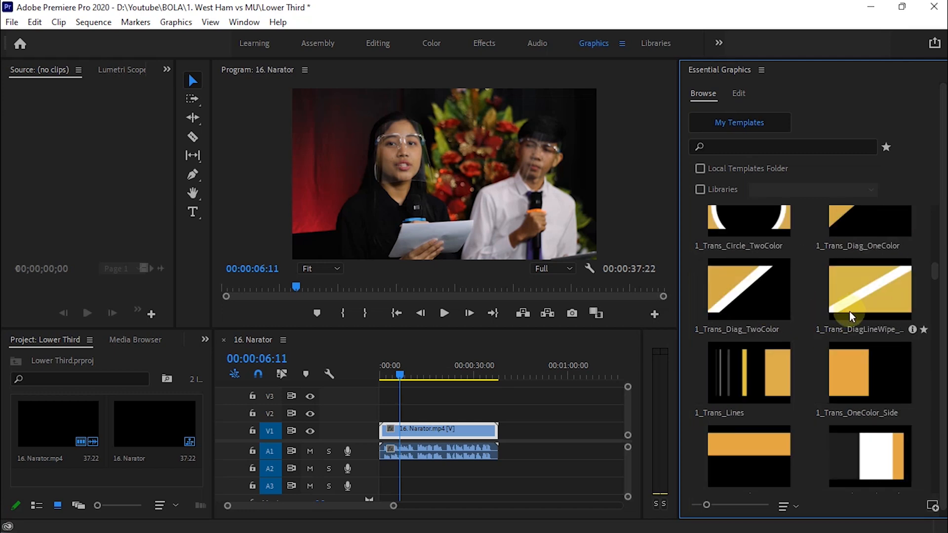
scroll(849, 311, "up", 10)
scroll(845, 257, "up", 4)
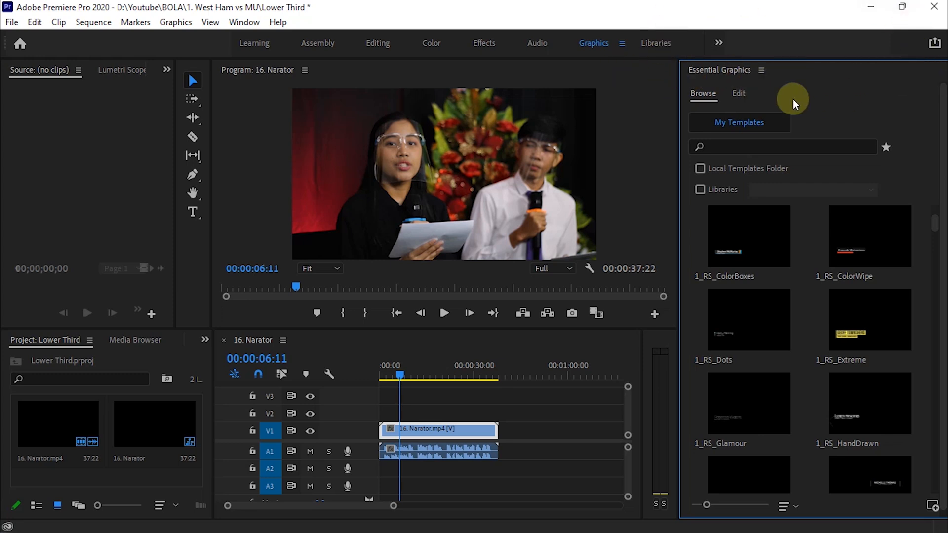
scroll(770, 247, "down", 2)
scroll(769, 251, "down", 4)
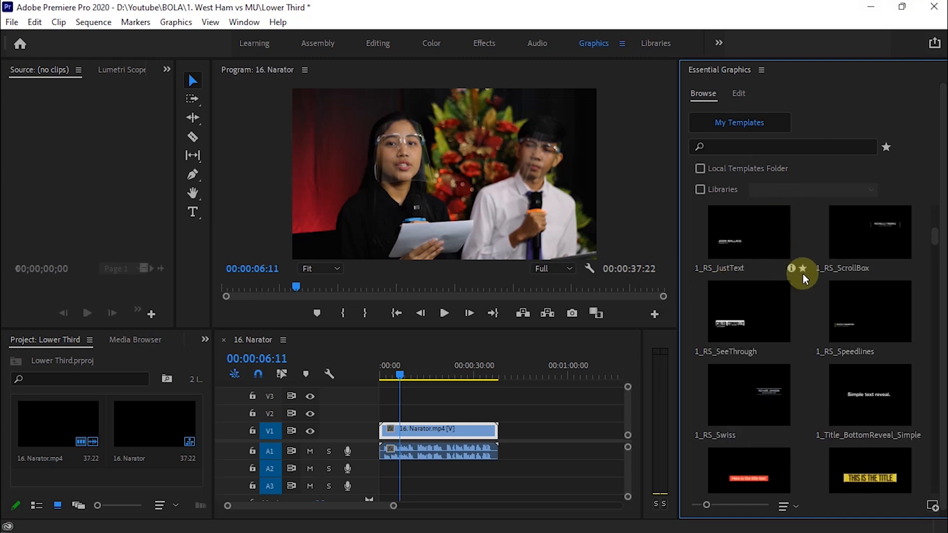
scroll(803, 274, "down", 4)
mouse_move(803, 273)
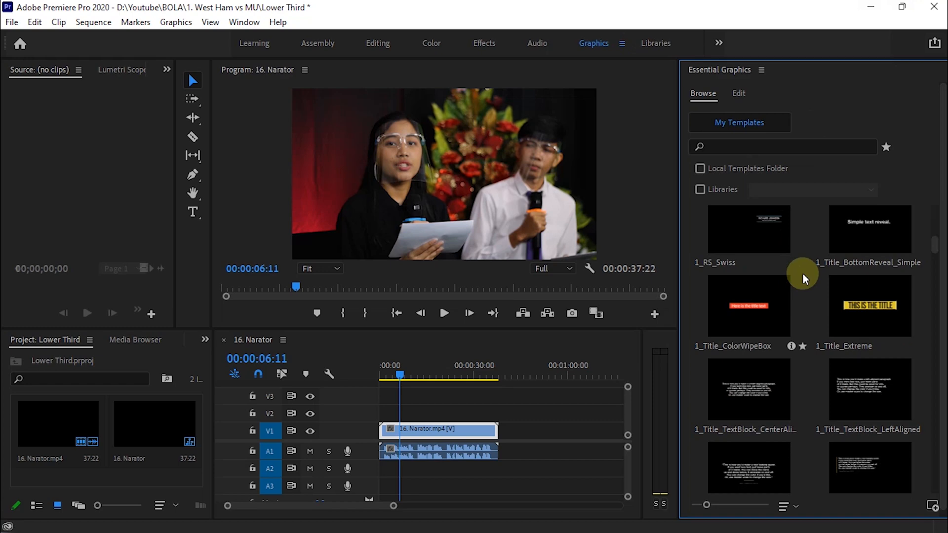
scroll(803, 273, "down", 12)
scroll(803, 274, "down", 15)
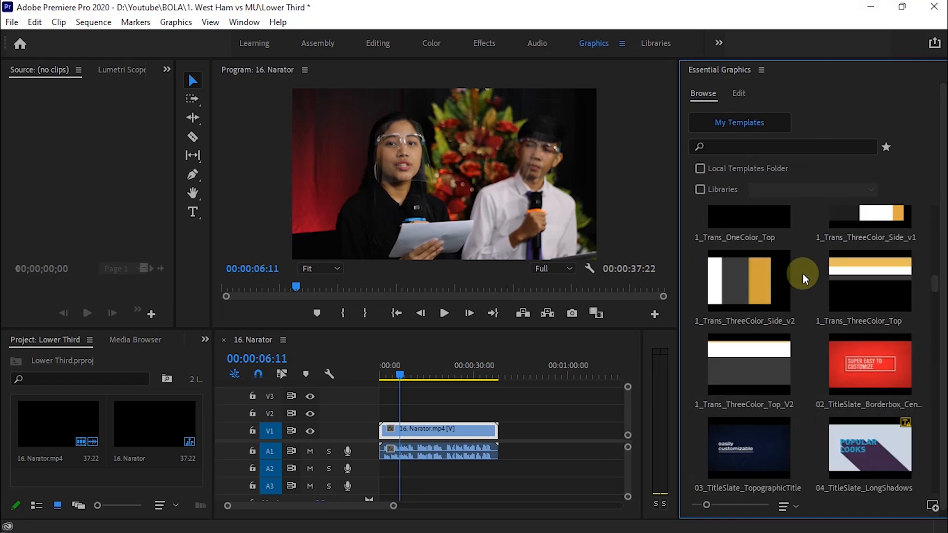
scroll(803, 273, "down", 10)
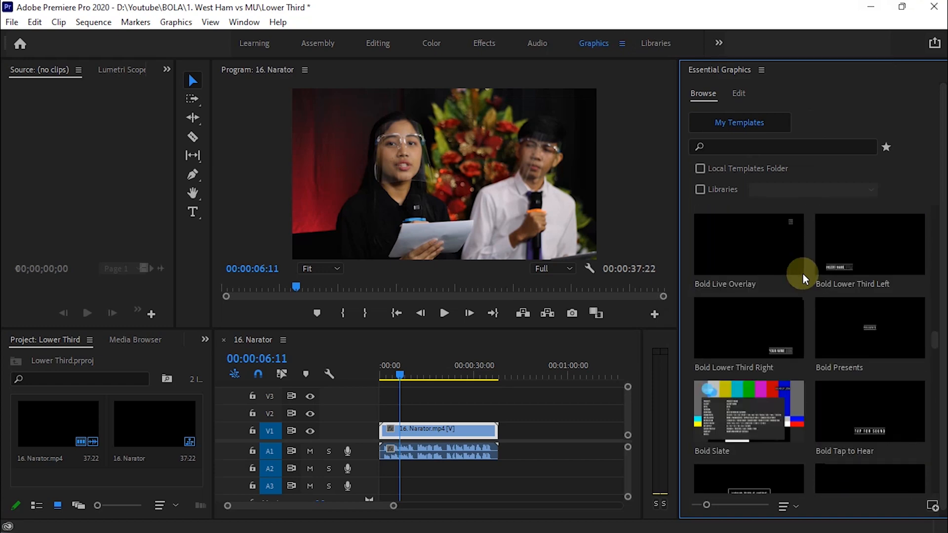
scroll(803, 274, "down", 12)
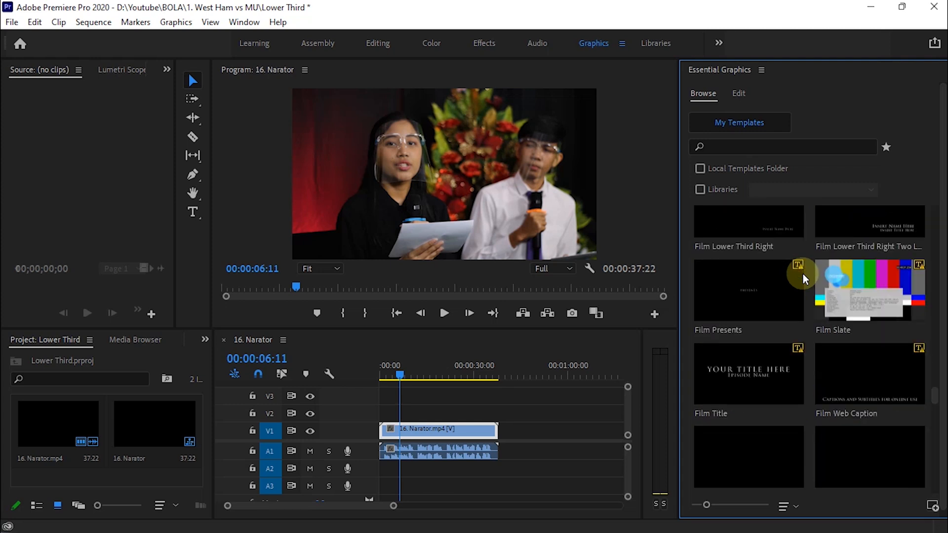
scroll(803, 273, "down", 3)
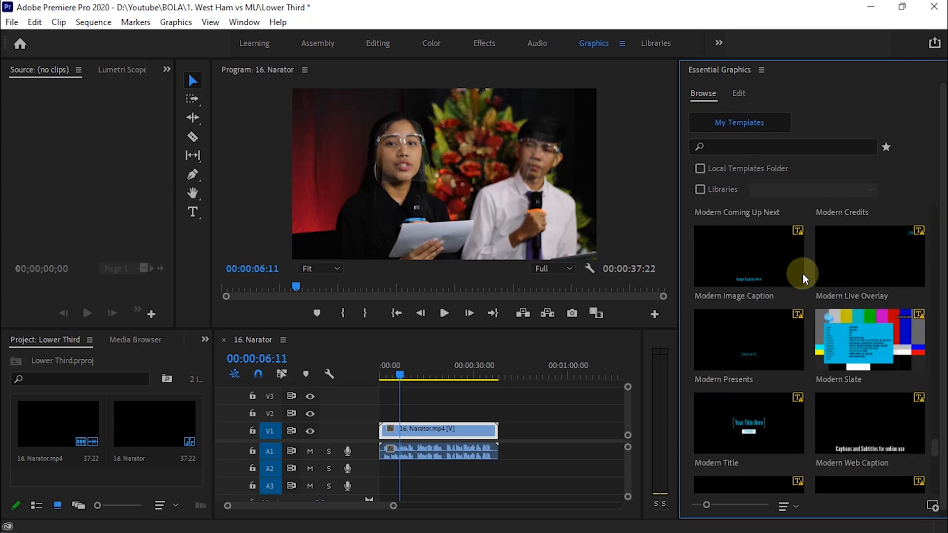
scroll(803, 273, "up", 2)
scroll(802, 273, "up", 1)
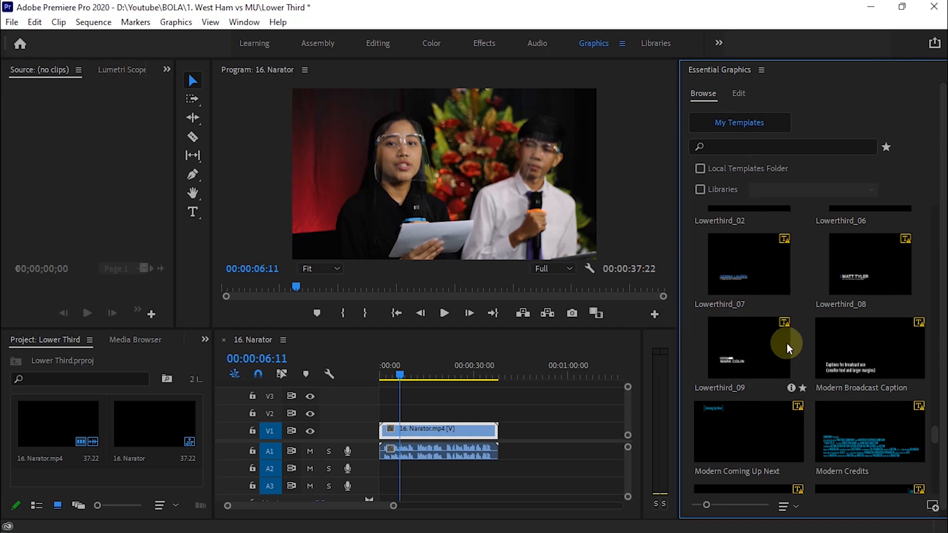
scroll(913, 452, "down", 3)
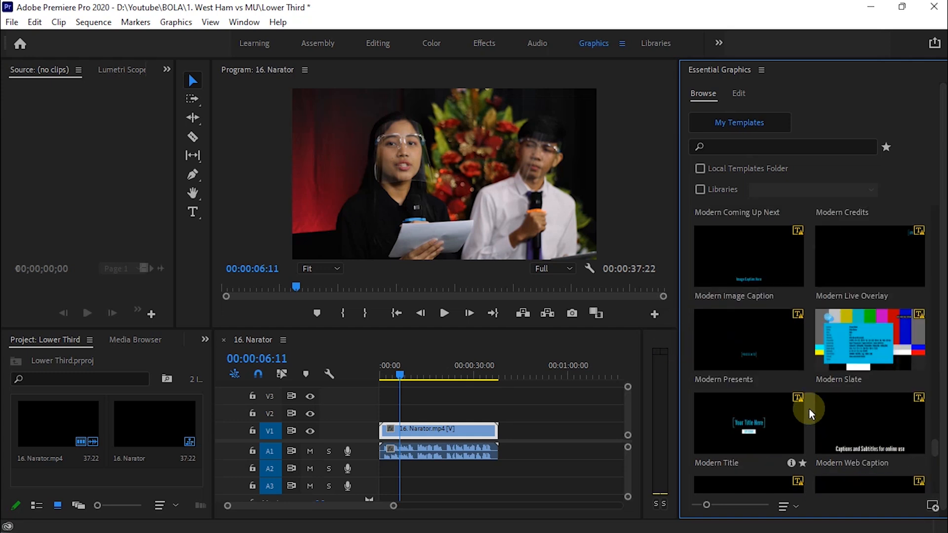
scroll(809, 408, "down", 1)
scroll(809, 408, "up", 2)
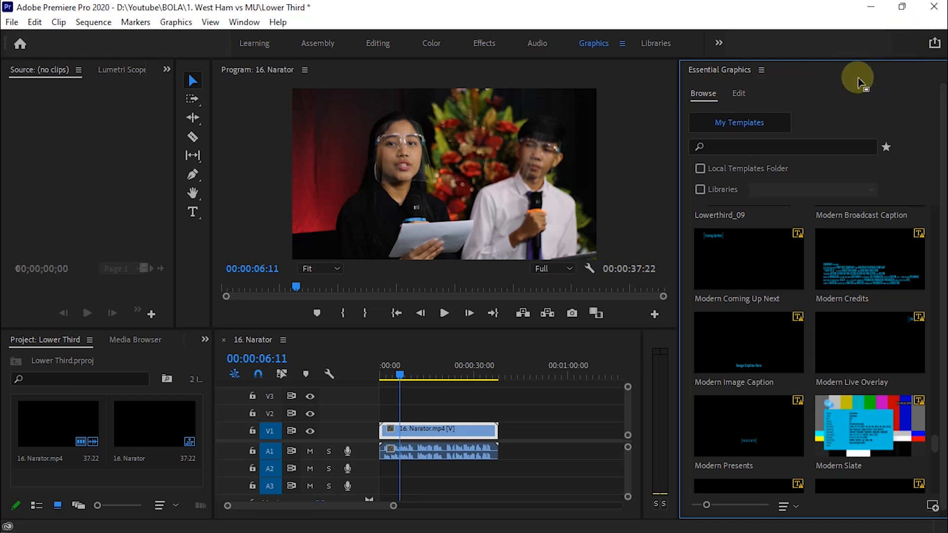
Scroll up through the templates to locate 1_RS_ColorWipe and begin dragging it out.
scroll(806, 393, "up", 8)
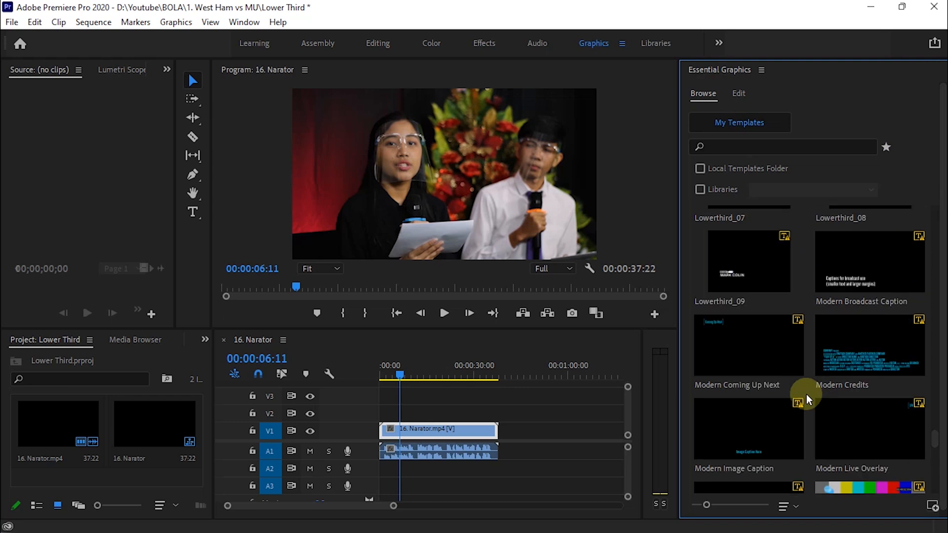
scroll(807, 394, "up", 3)
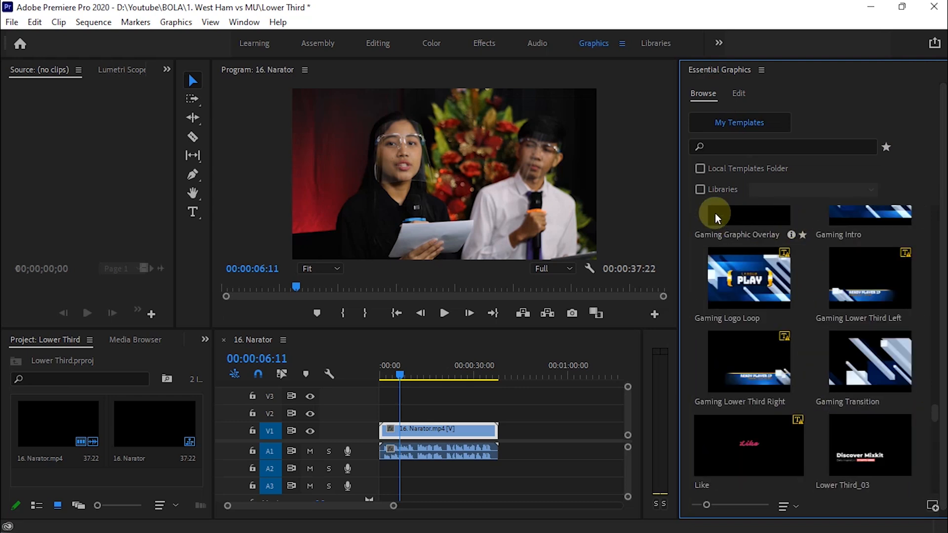
scroll(763, 235, "up", 1)
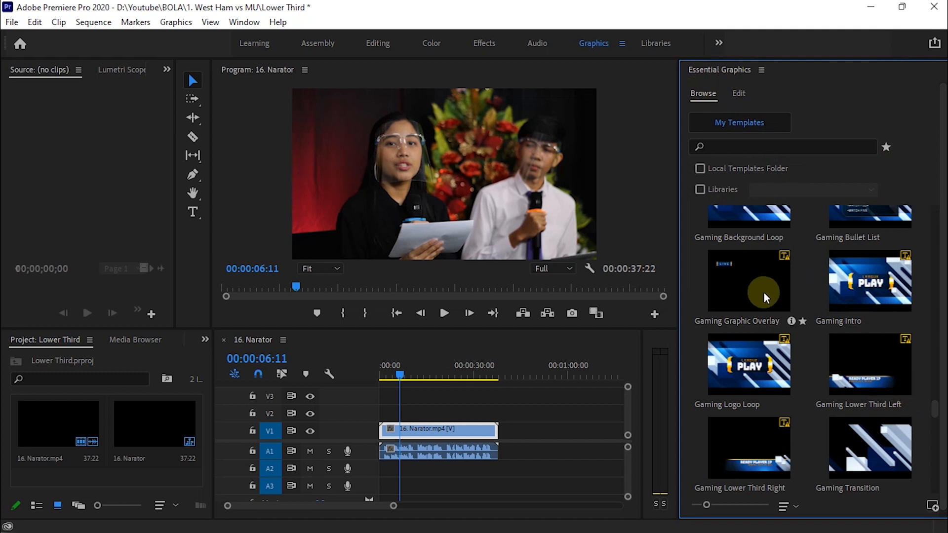
scroll(766, 293, "up", 2)
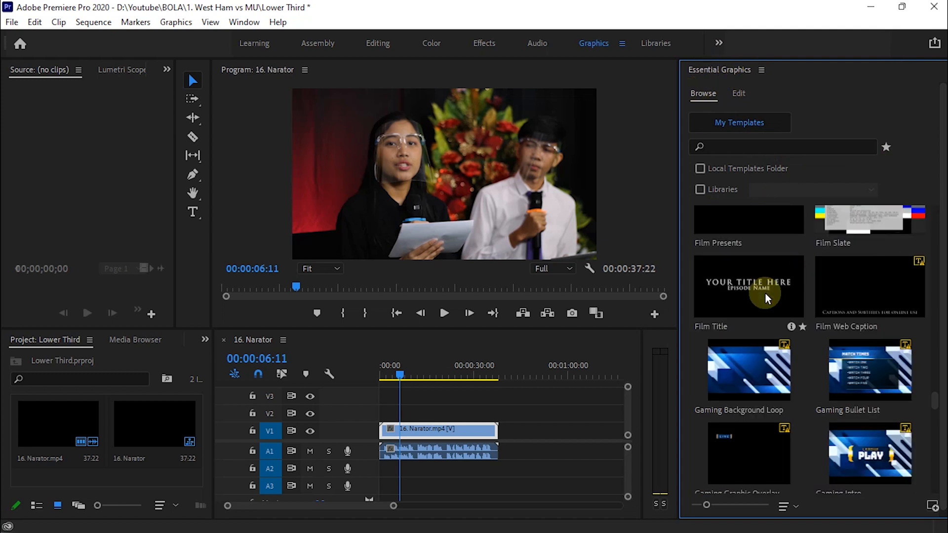
scroll(766, 293, "up", 4)
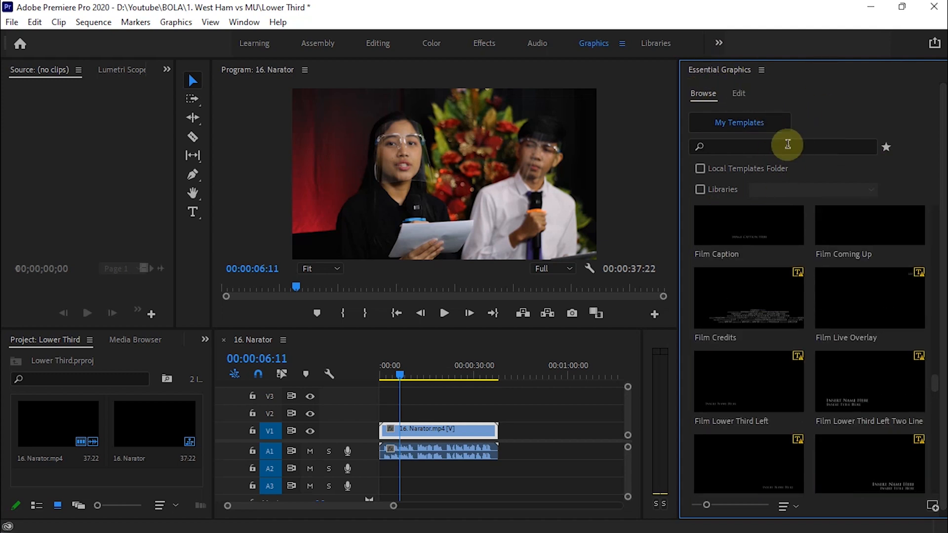
scroll(862, 302, "up", 3)
mouse_move(862, 303)
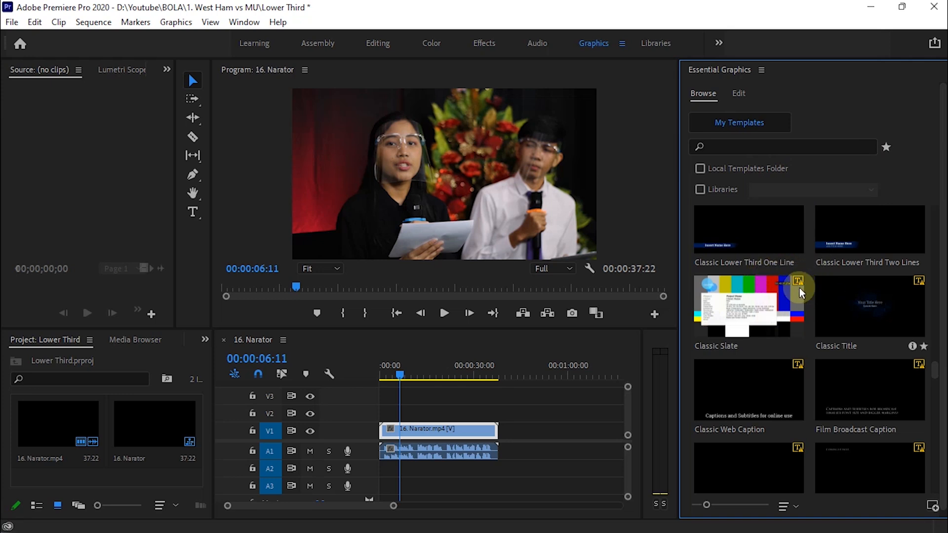
scroll(731, 297, "up", 3)
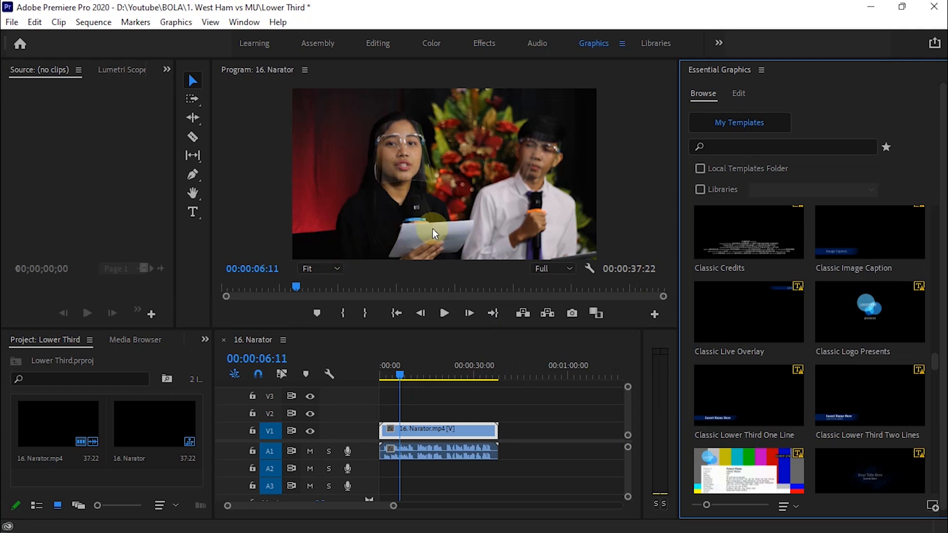
scroll(900, 343, "down", 10)
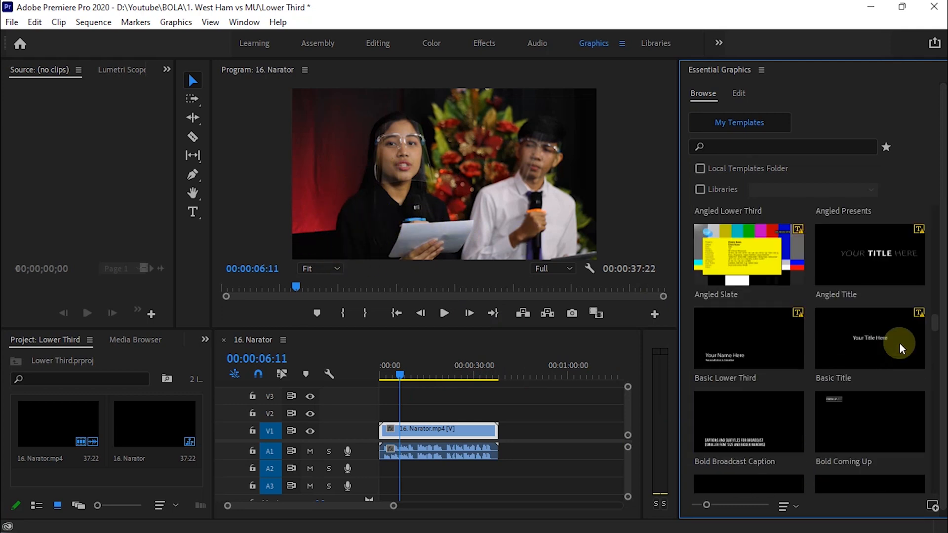
scroll(899, 342, "up", 10)
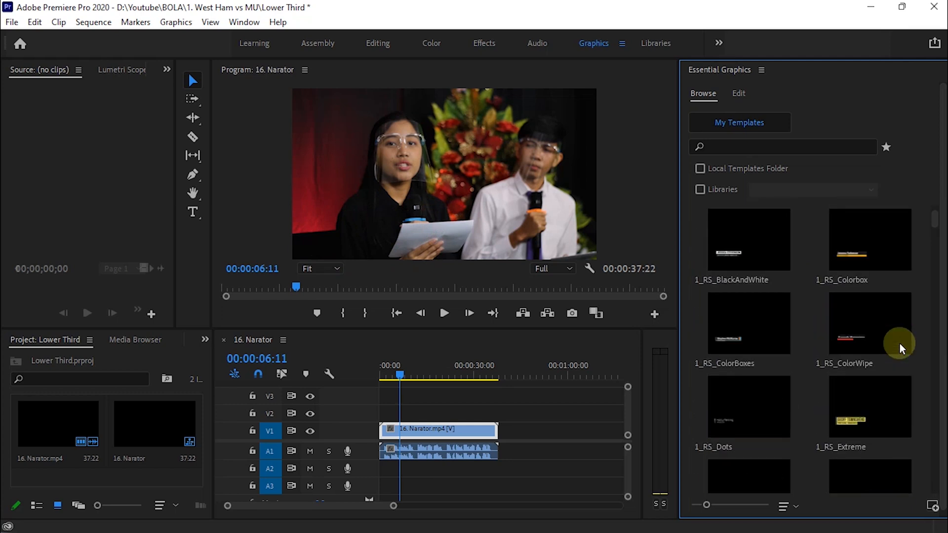
scroll(899, 343, "down", 1)
scroll(900, 343, "up", 2)
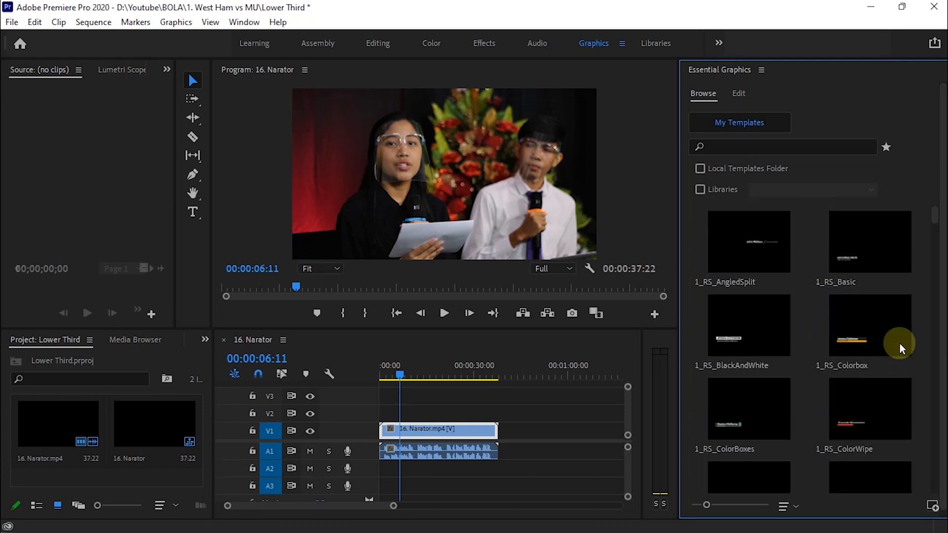
scroll(899, 342, "down", 2)
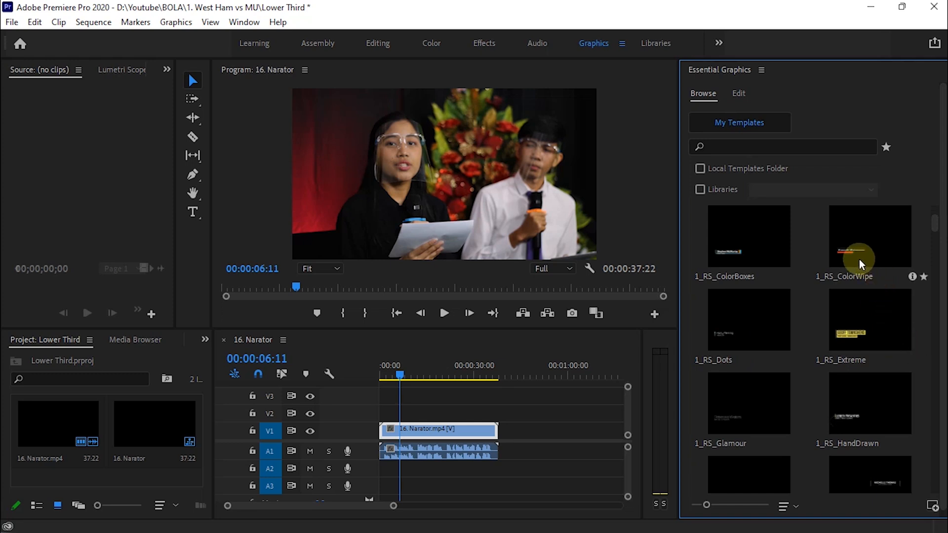
scroll(859, 262, "down", 1)
scroll(876, 272, "up", 1)
left_click_drag(852, 250, 888, 260)
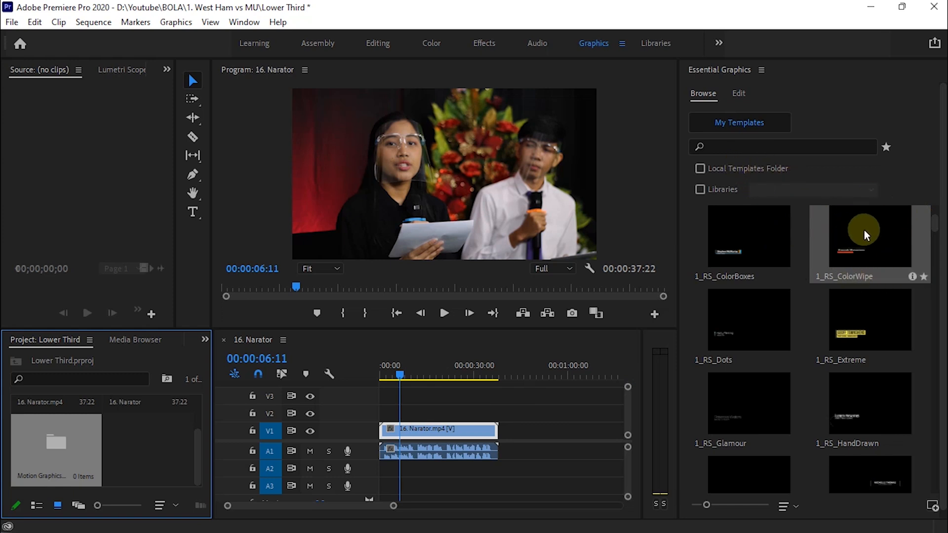
Drop the 1_RS_ColorWipe template onto track V2 at the playhead, around six seconds.
left_click_drag(865, 230, 818, 304)
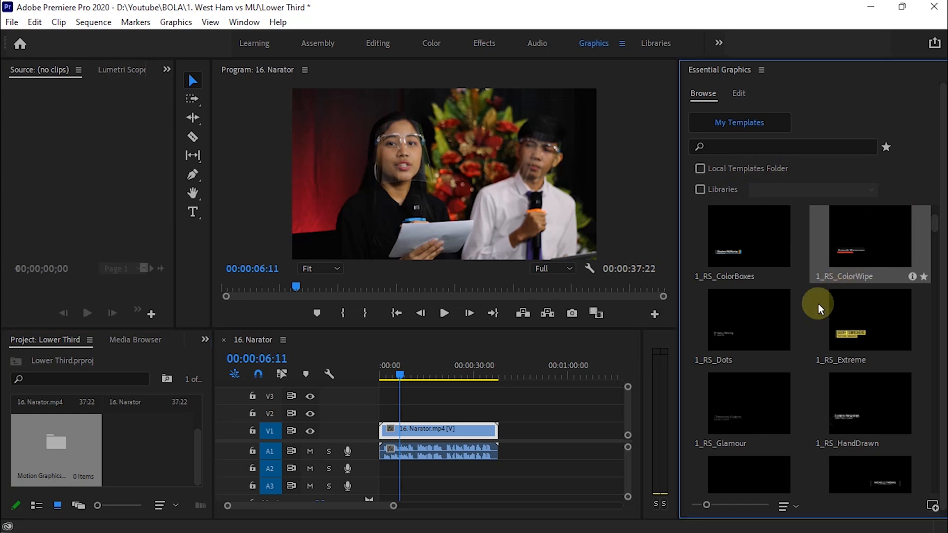
left_click_drag(747, 360, 398, 417)
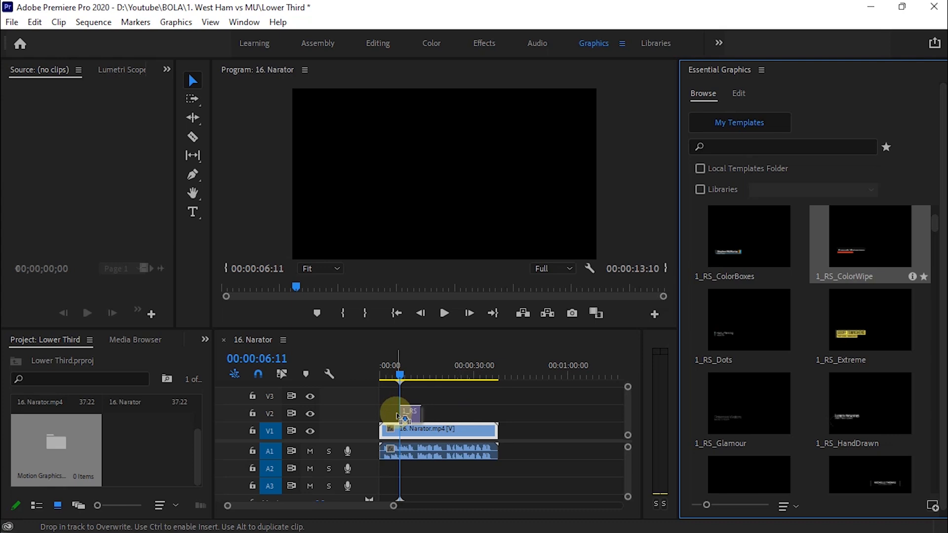
left_click_drag(398, 416, 398, 417)
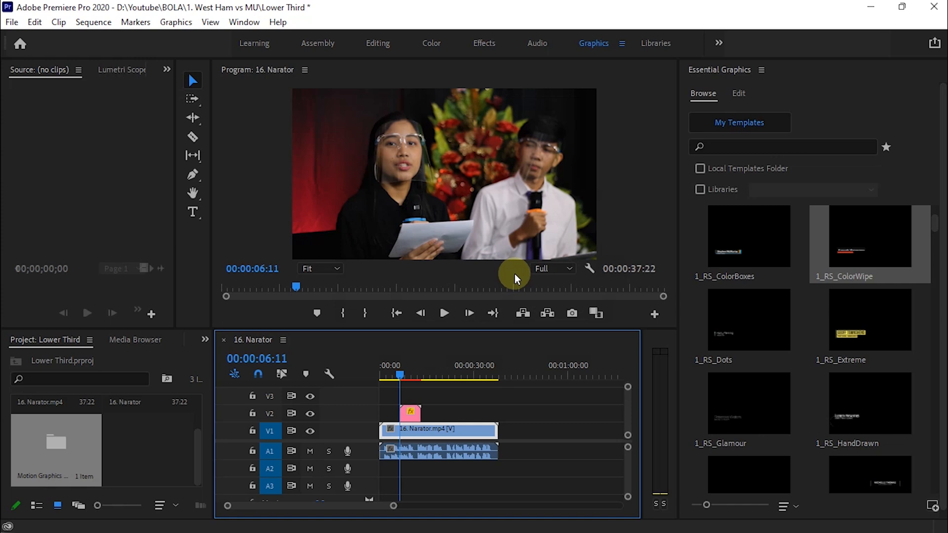
Play and scrub the sequence to preview the lower third fully shown.
key("space")
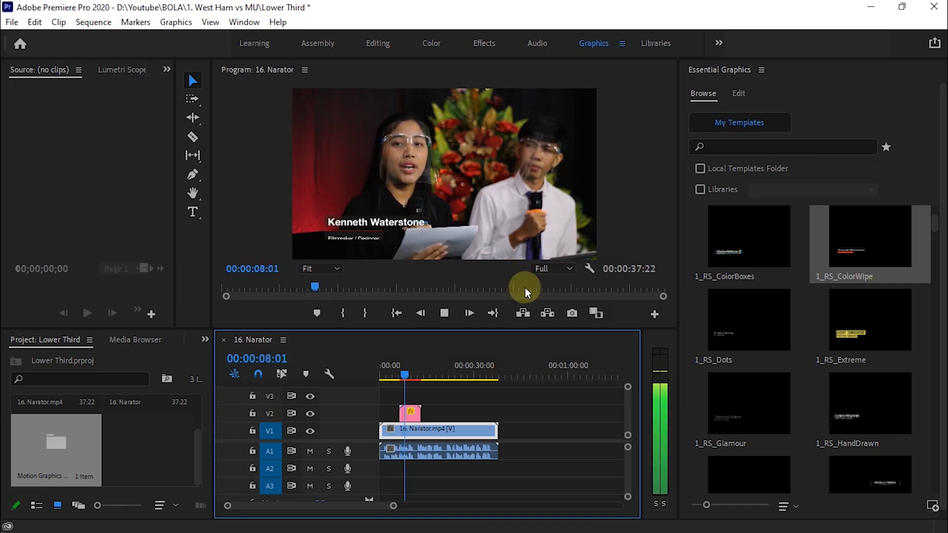
key("space")
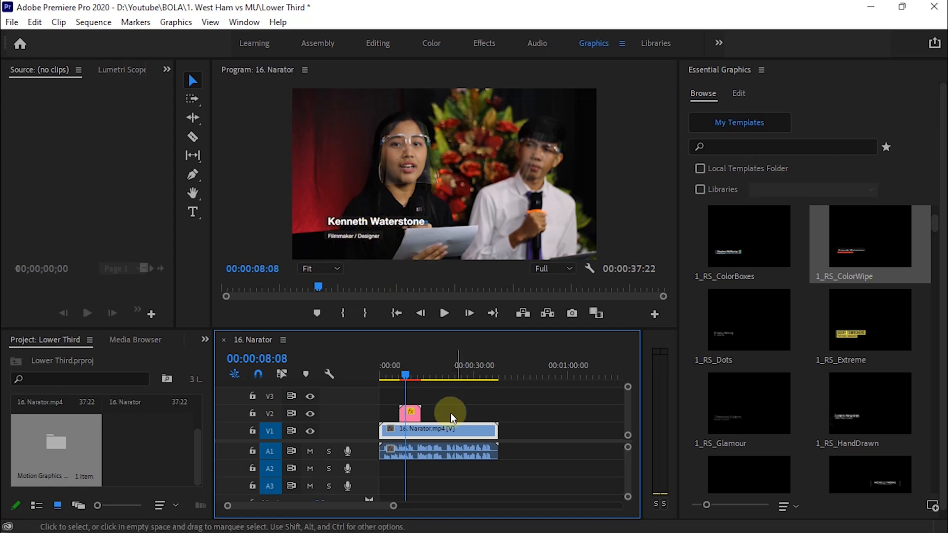
left_click(404, 374)
left_click_drag(404, 374, 410, 374)
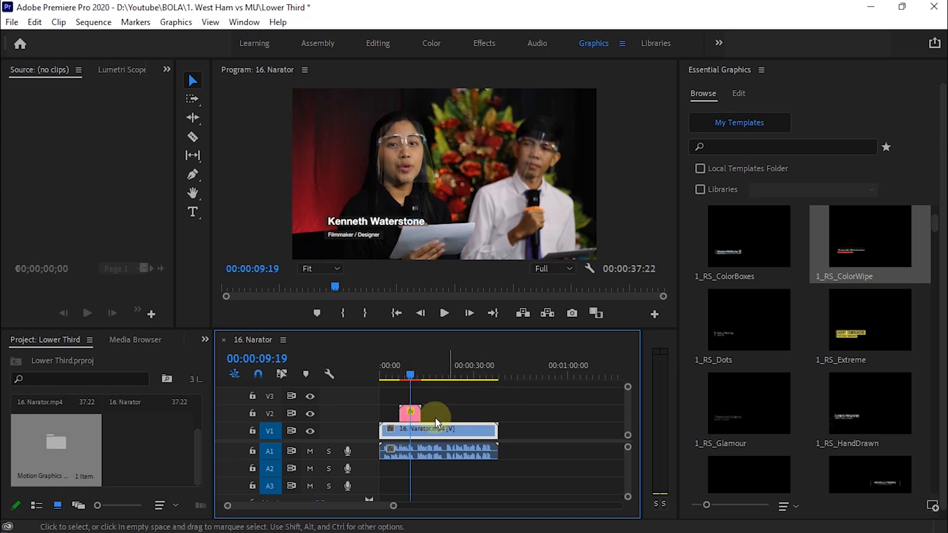
Select the V2 lower-third clip and show its Effect Controls panel.
left_click(411, 414)
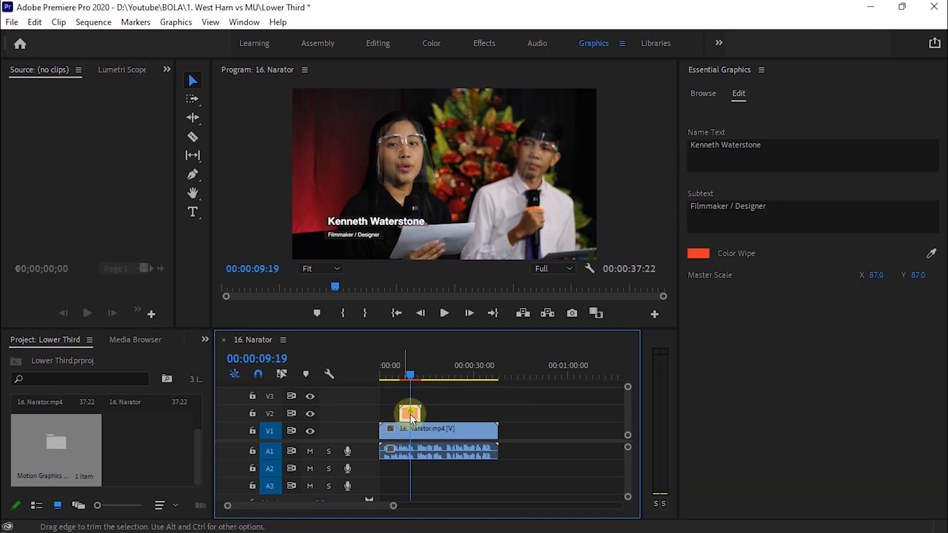
left_click(410, 413)
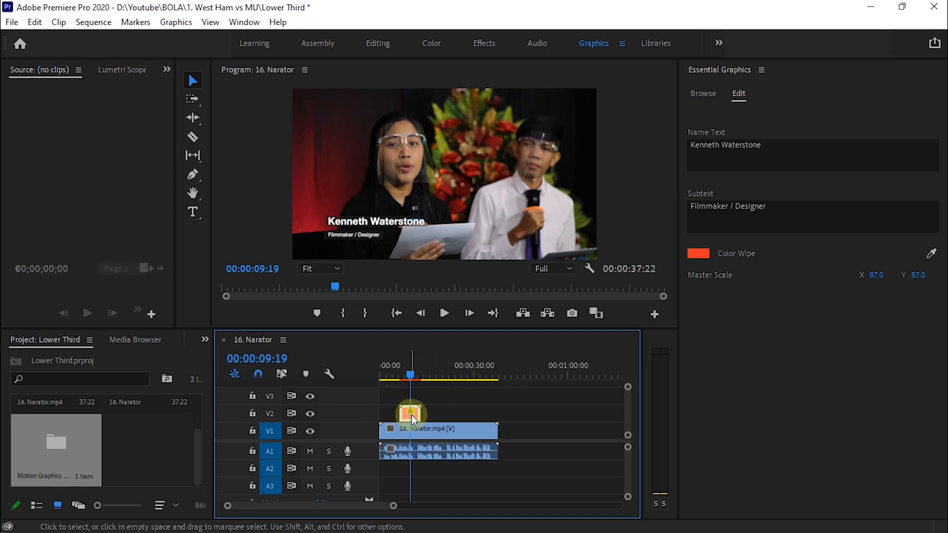
left_click(168, 71)
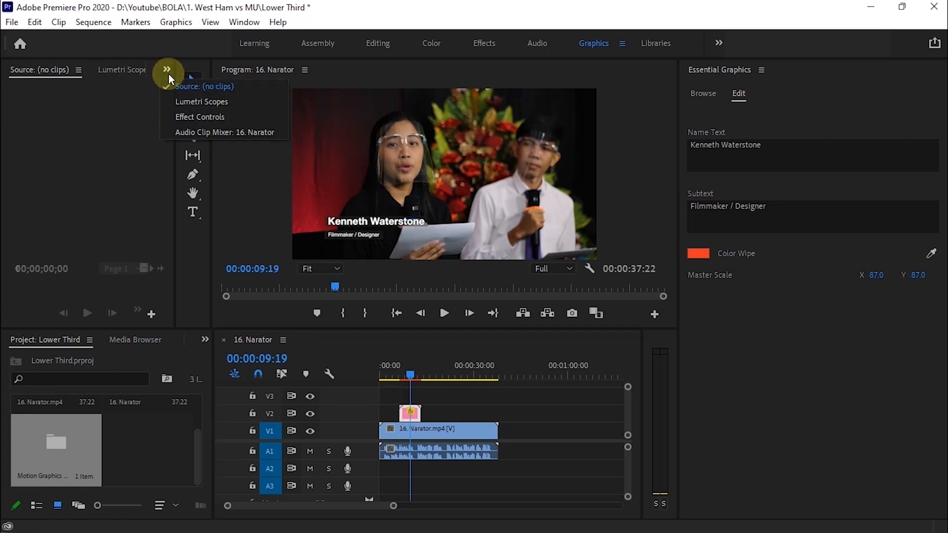
left_click(196, 116)
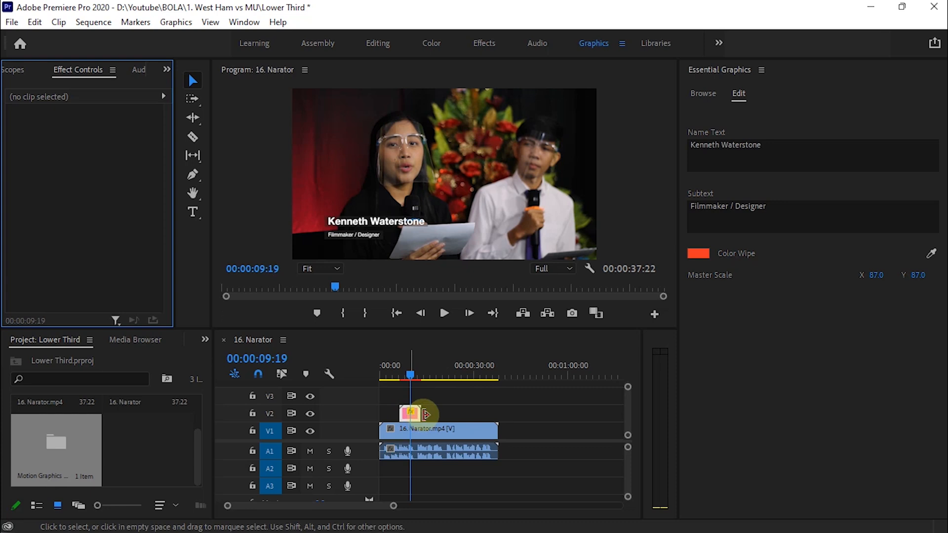
left_click(408, 412)
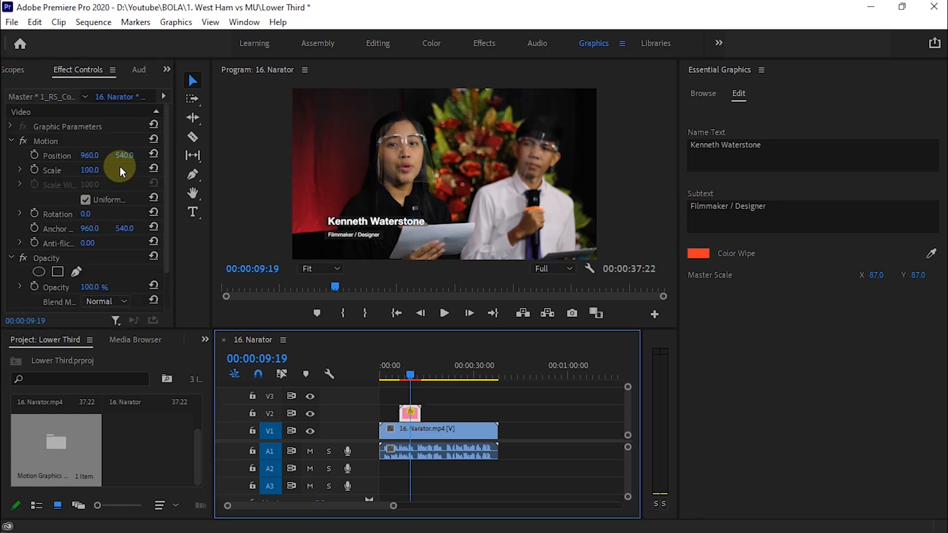
Scrub Motion > Position to 928, 589, then rewind to before the lower third.
left_click(91, 156)
left_click_drag(91, 156, 44, 157)
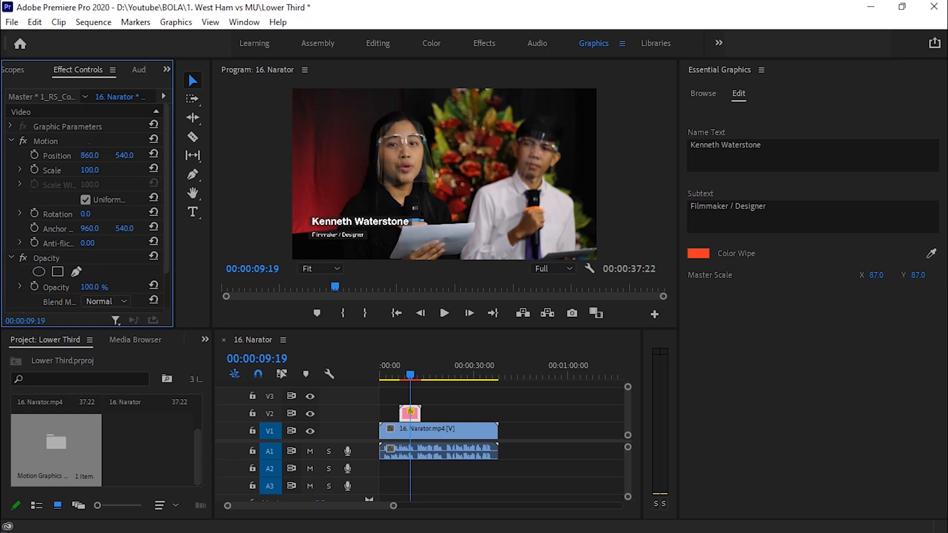
left_click_drag(124, 156, 148, 155)
left_click_drag(90, 156, 123, 156)
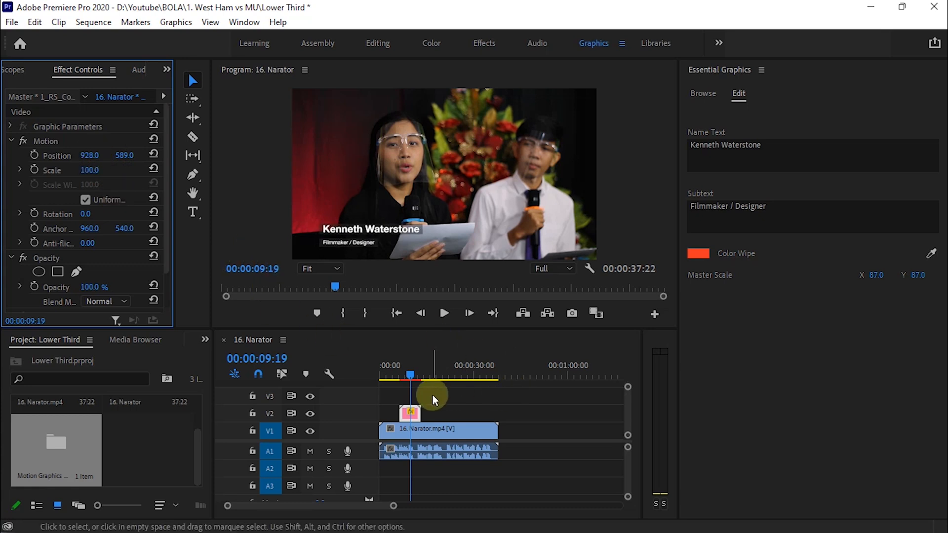
left_click_drag(416, 366, 397, 366)
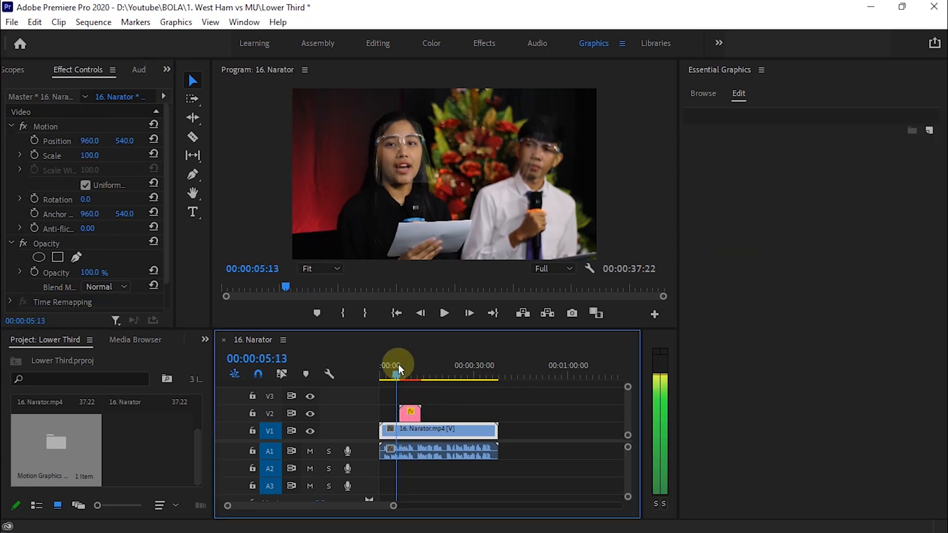
Play back to check the repositioned title, then reselect the V2 graphic in the Browse view.
key("space")
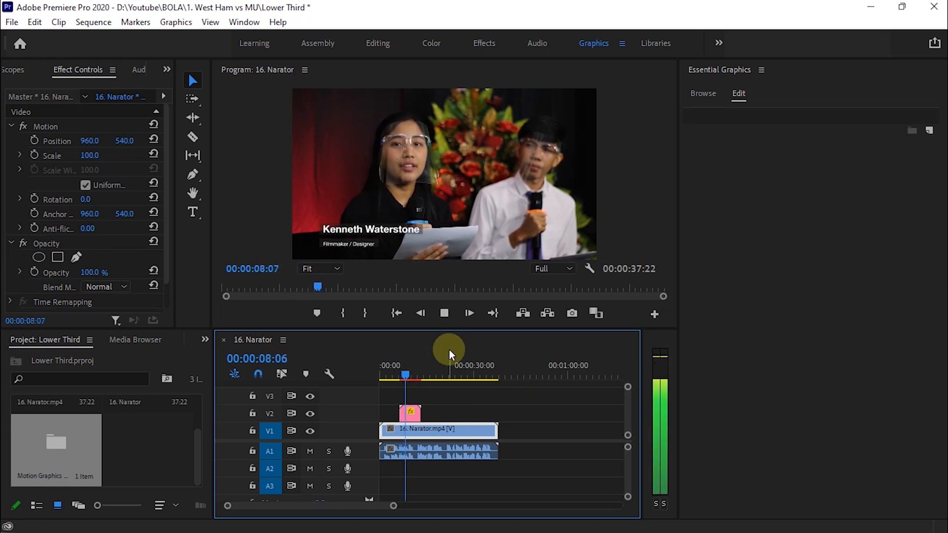
key("space")
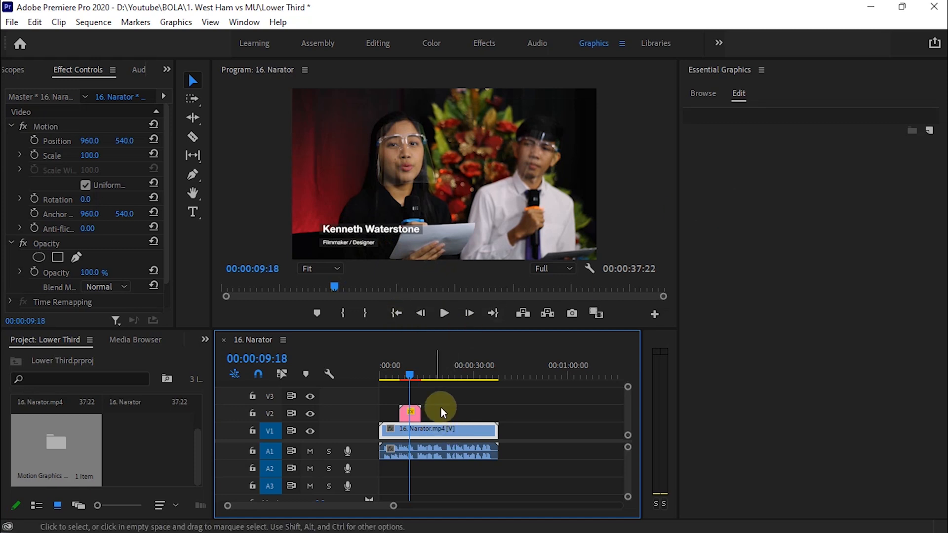
left_click(410, 411)
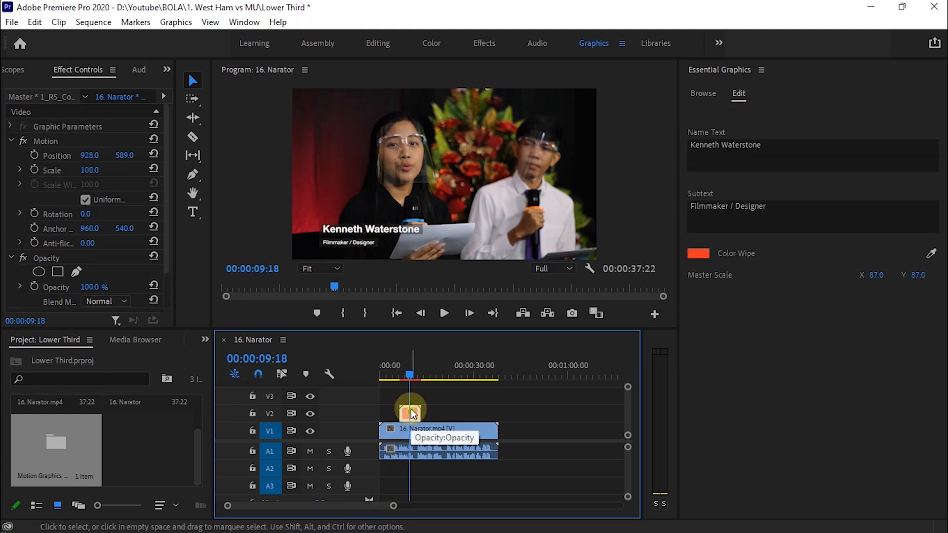
left_click(703, 93)
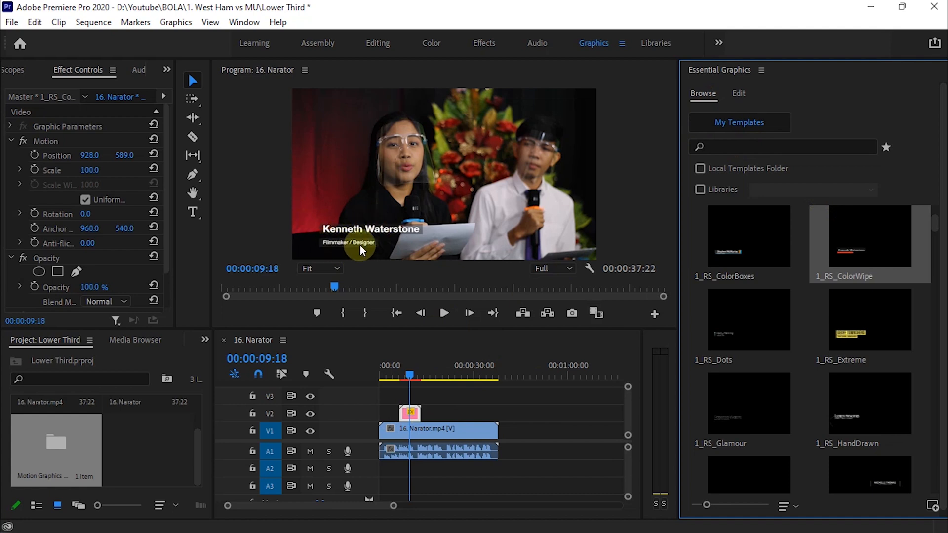
Replace the lower third's sample Name Text with the narrator's full name and reselect the V2 clip.
left_click(740, 94)
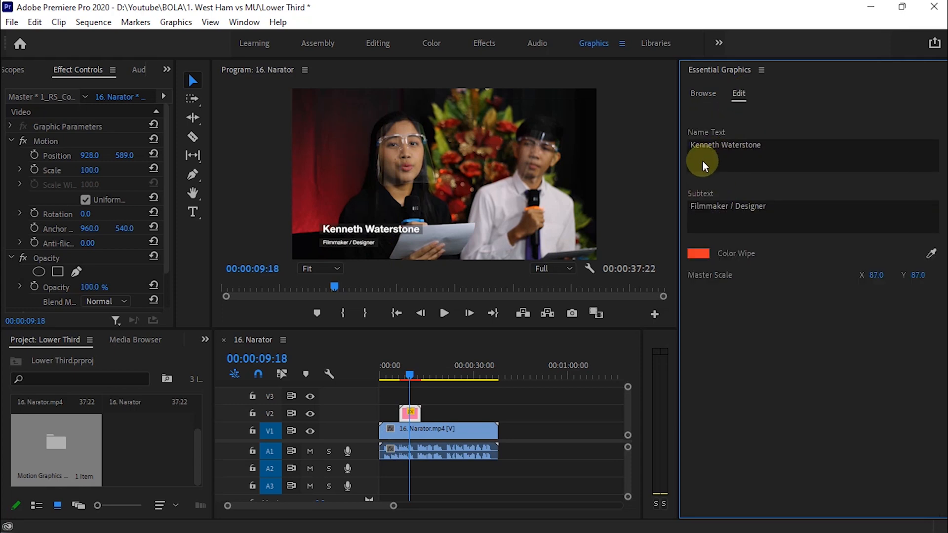
left_click(766, 147)
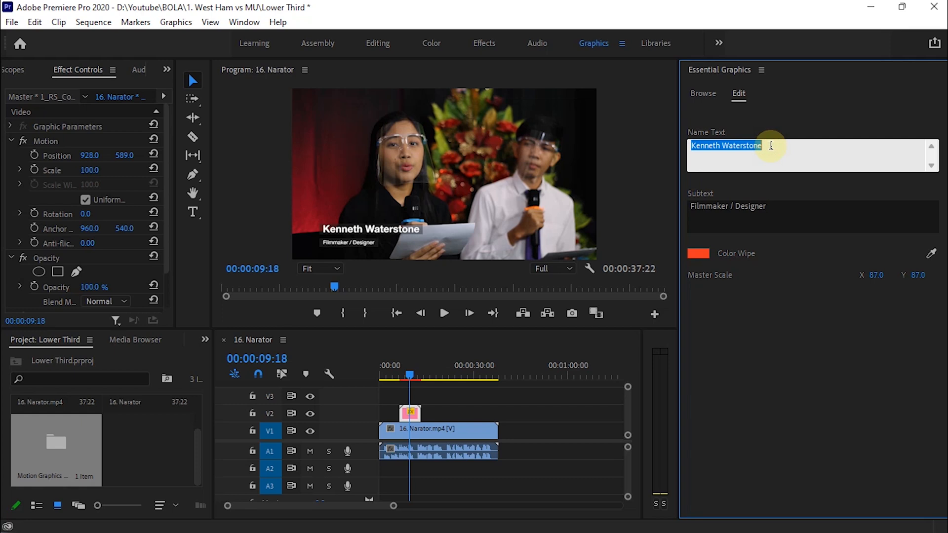
key("BackSpace")
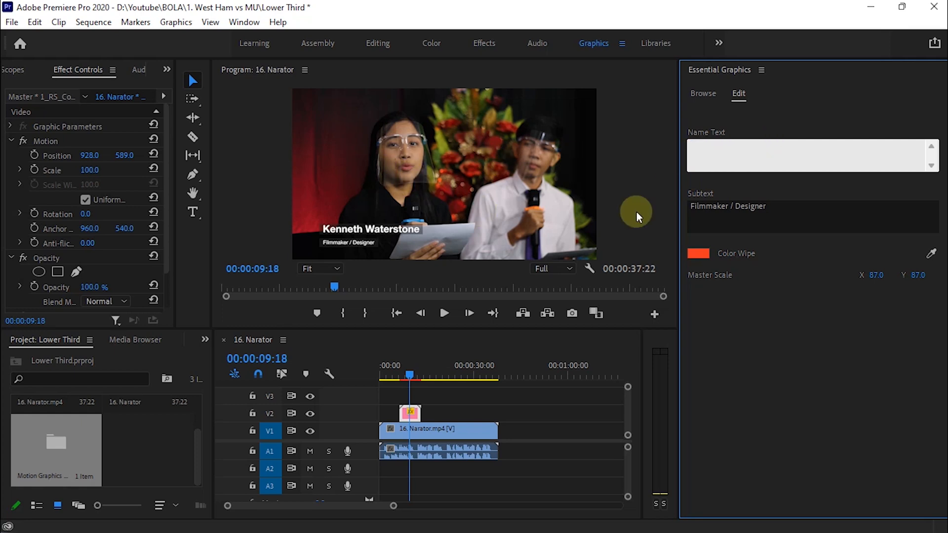
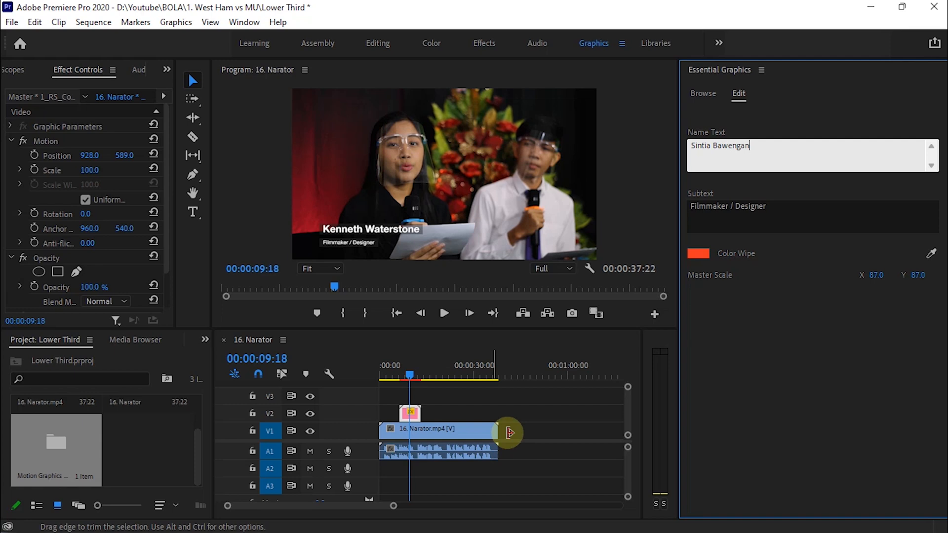
left_click(540, 396)
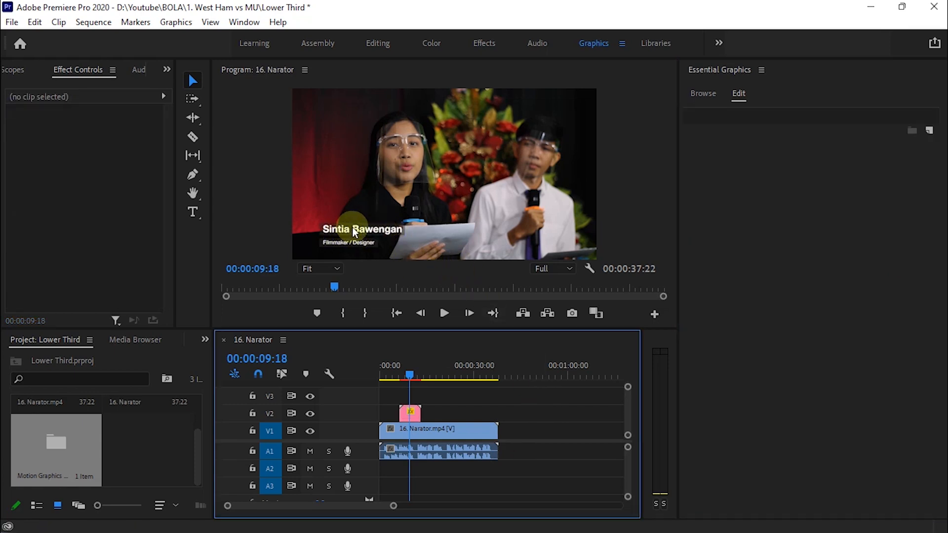
left_click(738, 94)
left_click(410, 413)
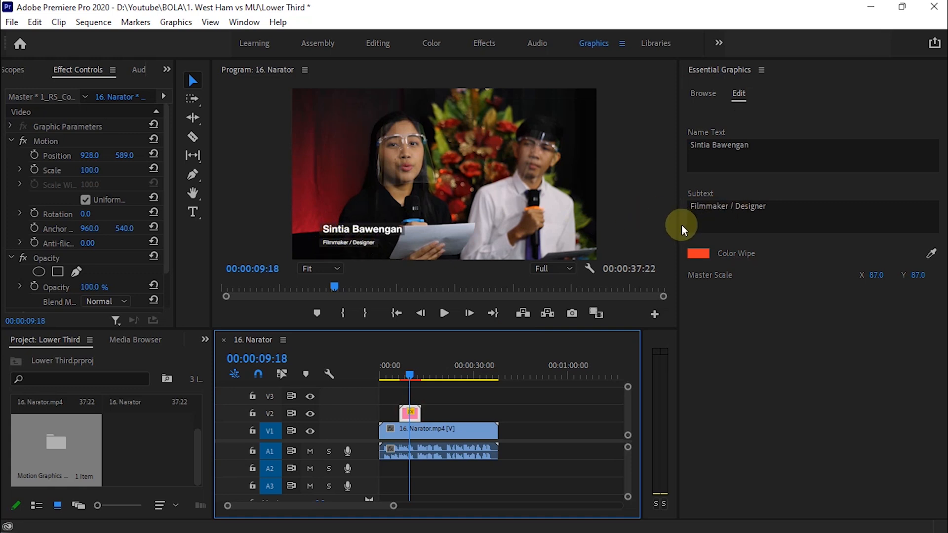
Replace the first lower third's subtitle 'Filmmaker / Designer' with 'Kelas XII IPA'.
left_click(770, 207)
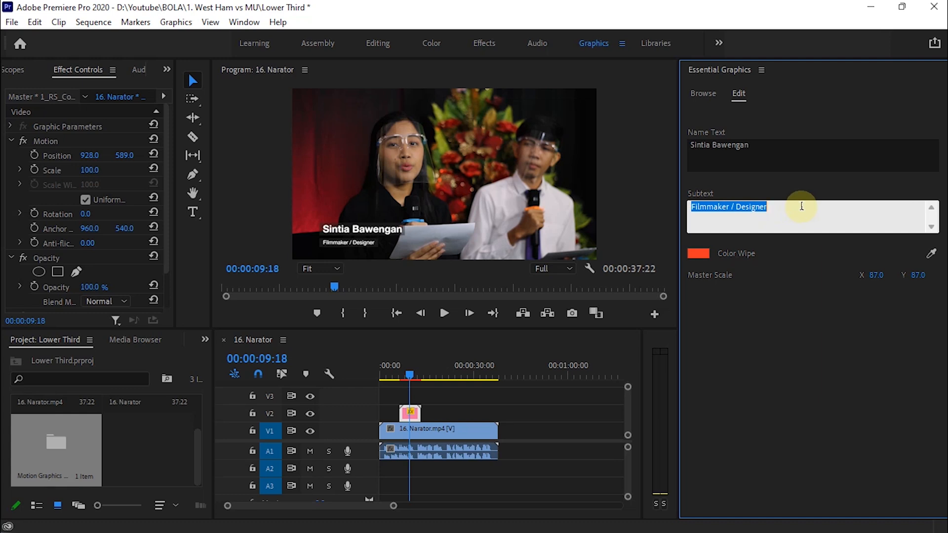
key("BackSpace")
type("Kel")
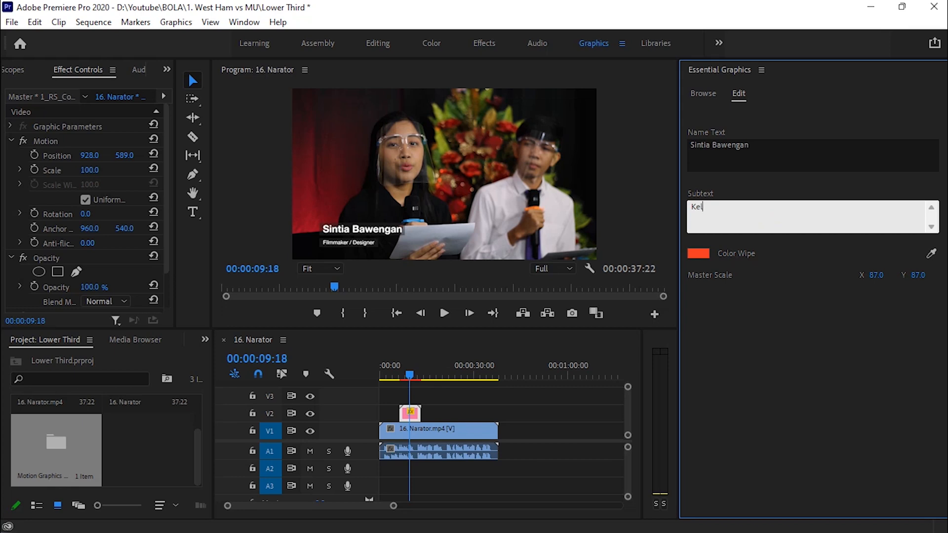
type("as XII IPA")
left_click(819, 290)
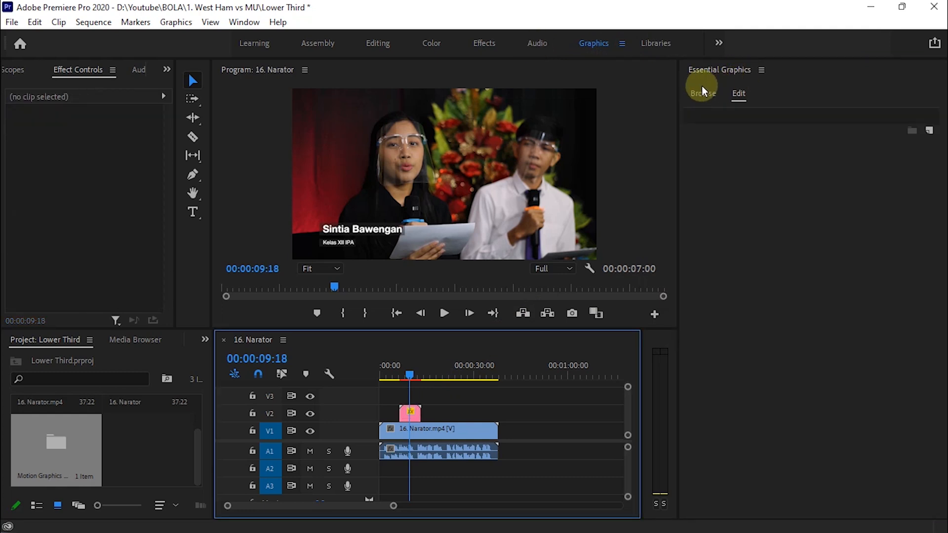
Add the 1_RS_ColorWipe template to track V3 and select the new clip.
left_click(703, 93)
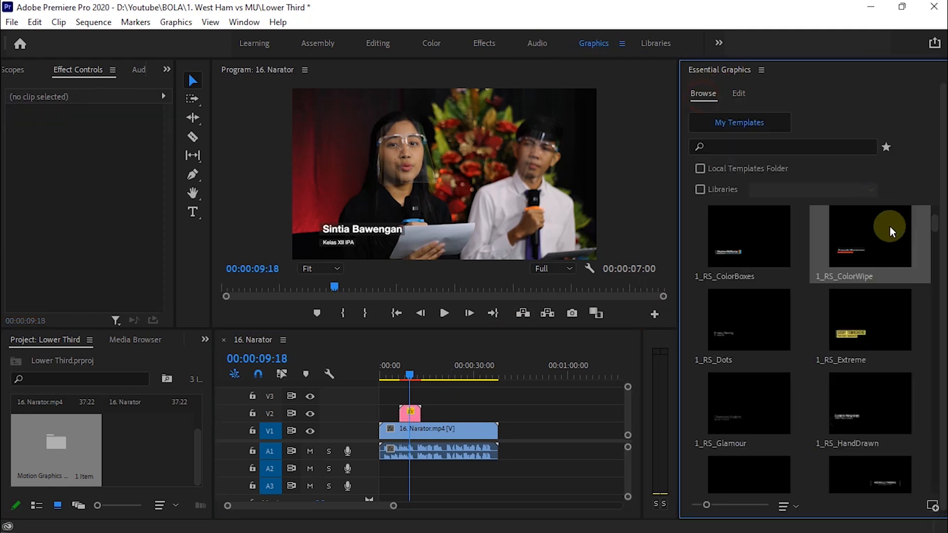
left_click_drag(885, 239, 411, 395)
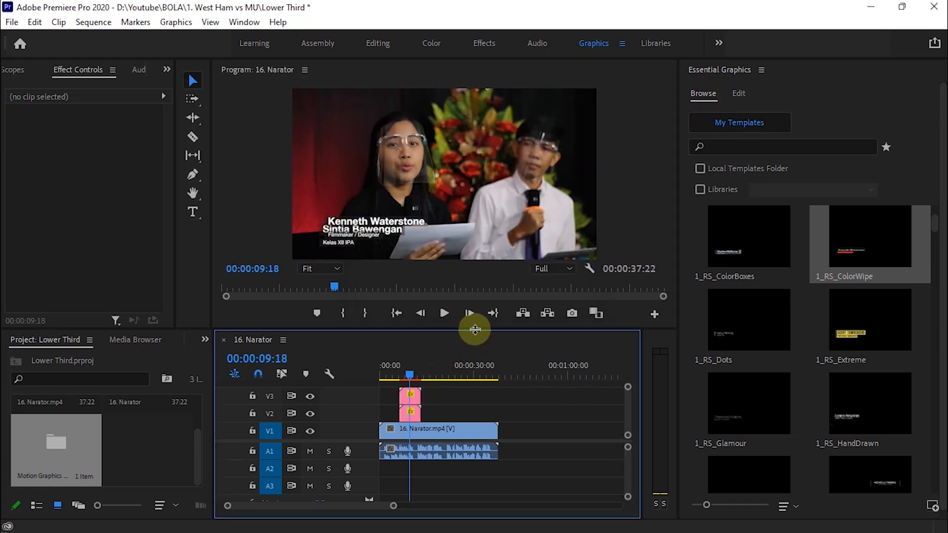
left_click(415, 398)
Position the second lower third at 1864, 584 and move the first to X 928.
left_click_drag(85, 157, 553, 157)
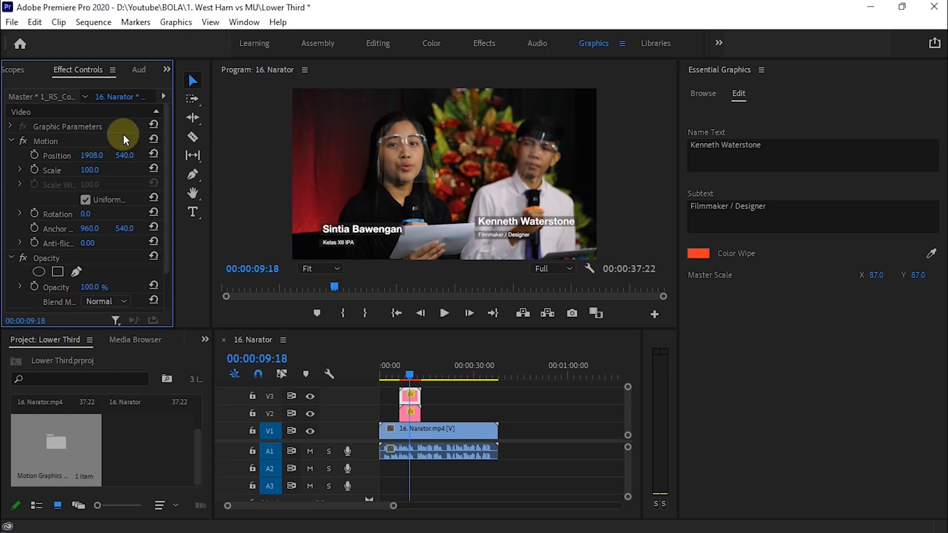
left_click_drag(120, 157, 141, 157)
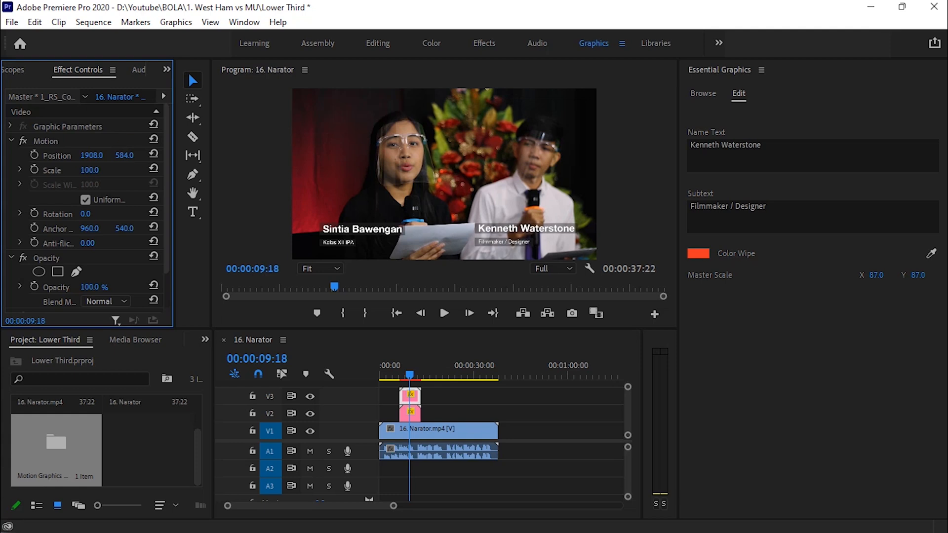
mouse_move(423, 366)
left_mouse_down()
mouse_move(401, 373)
mouse_move(417, 377)
left_mouse_up()
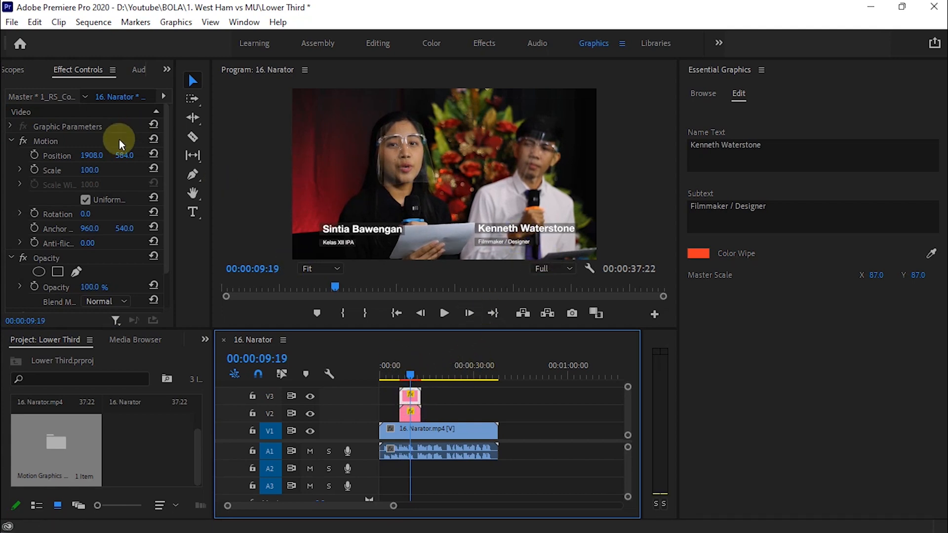
left_click(92, 156)
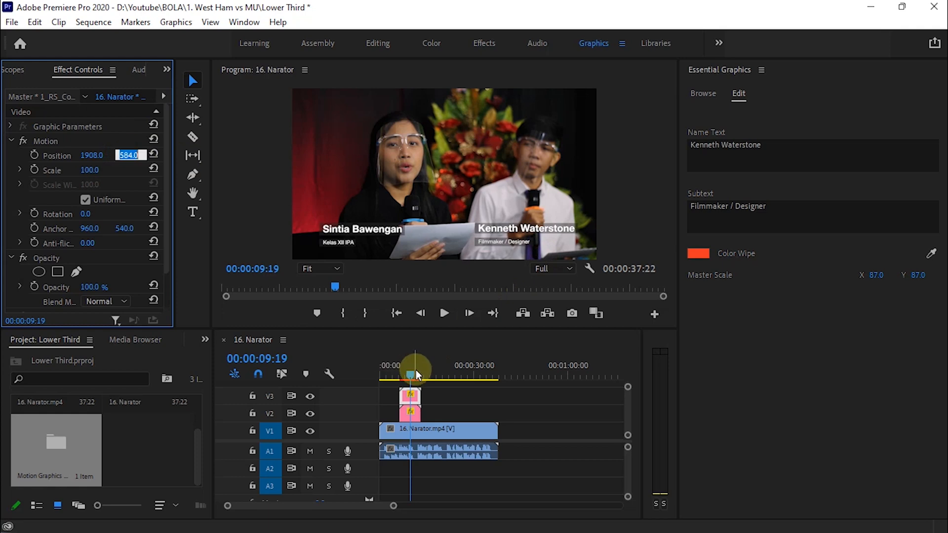
left_click_drag(92, 155, 70, 156)
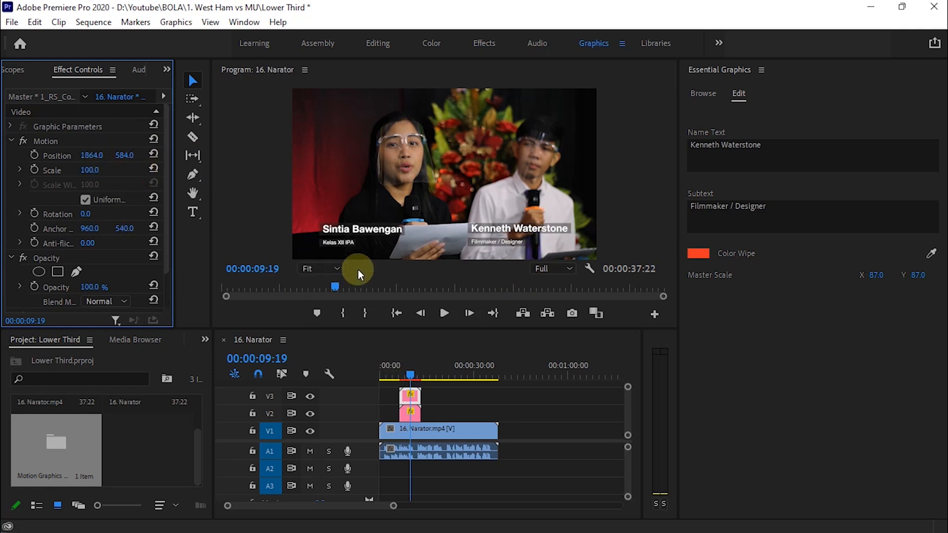
left_click(406, 414)
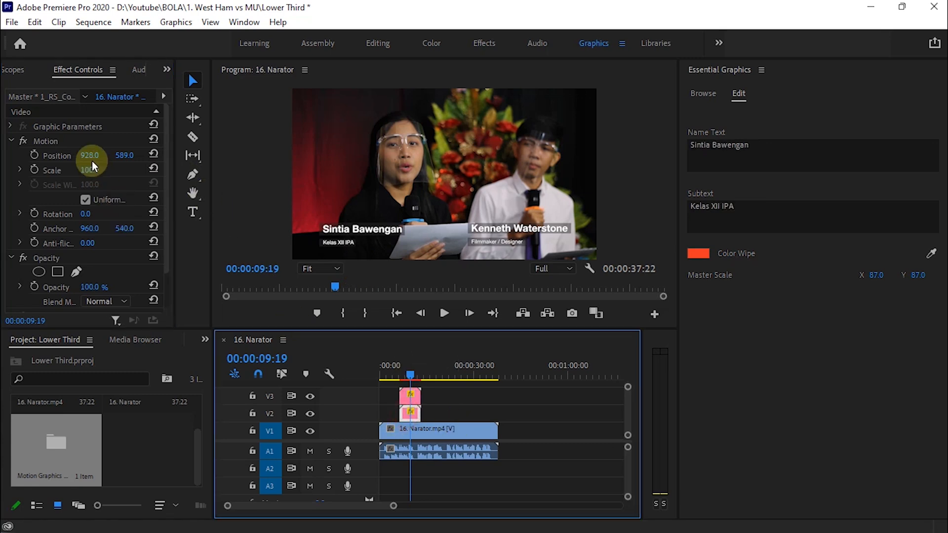
left_click_drag(87, 149, 40, 147)
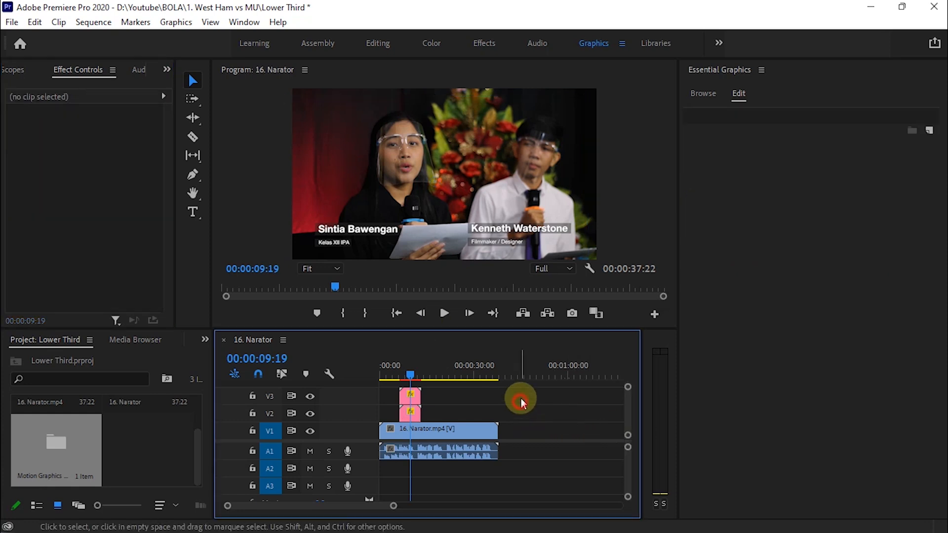
Set the V3 lower third's name to the second narrator's name and subtitle to 'Narataor Acara'.
left_click(410, 396)
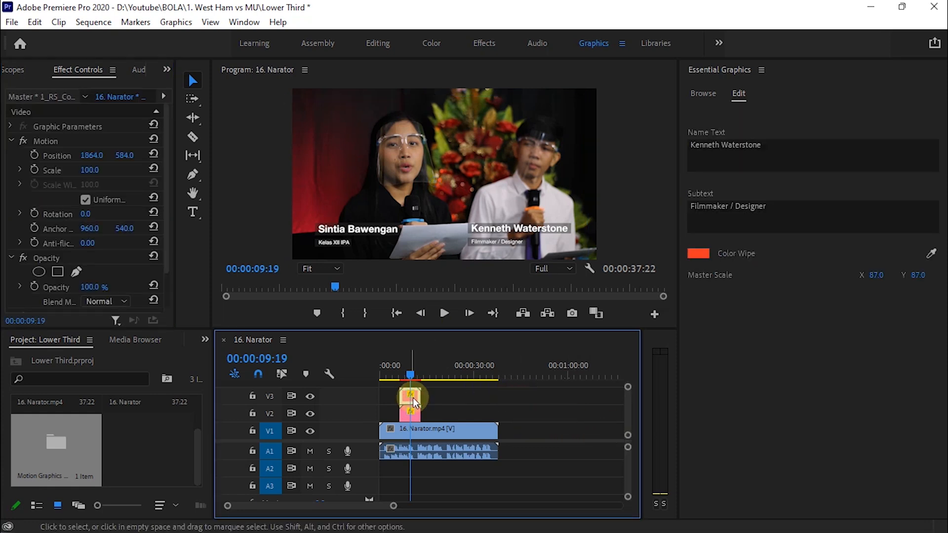
left_click(765, 144)
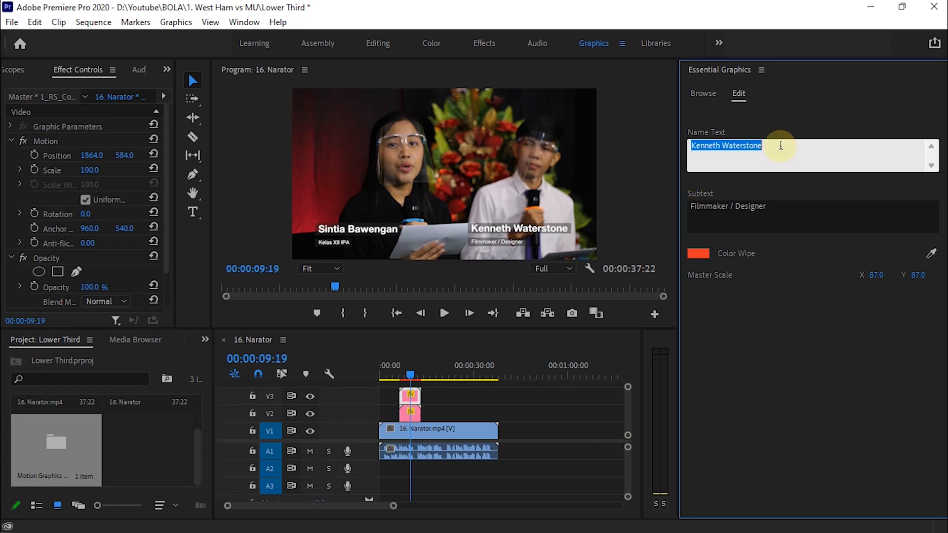
key("BackSpace")
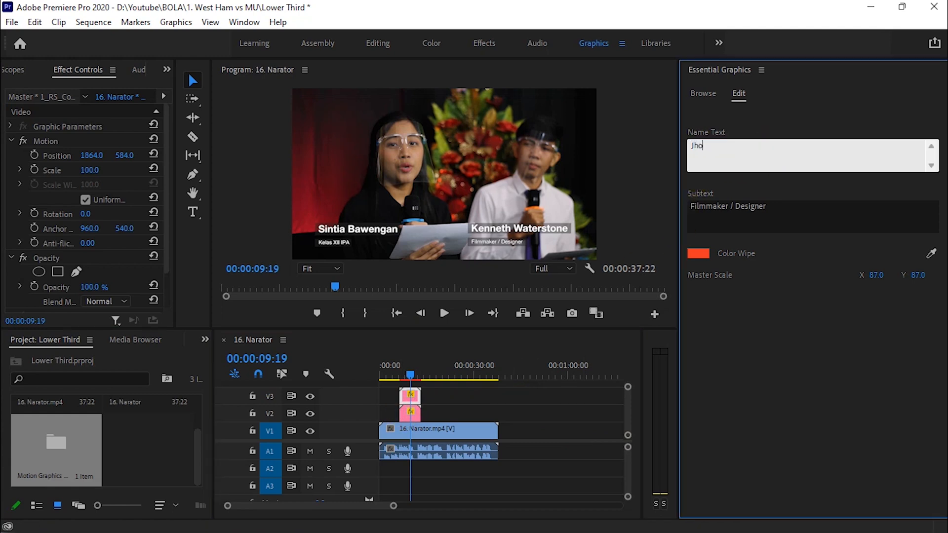
left_click(763, 210)
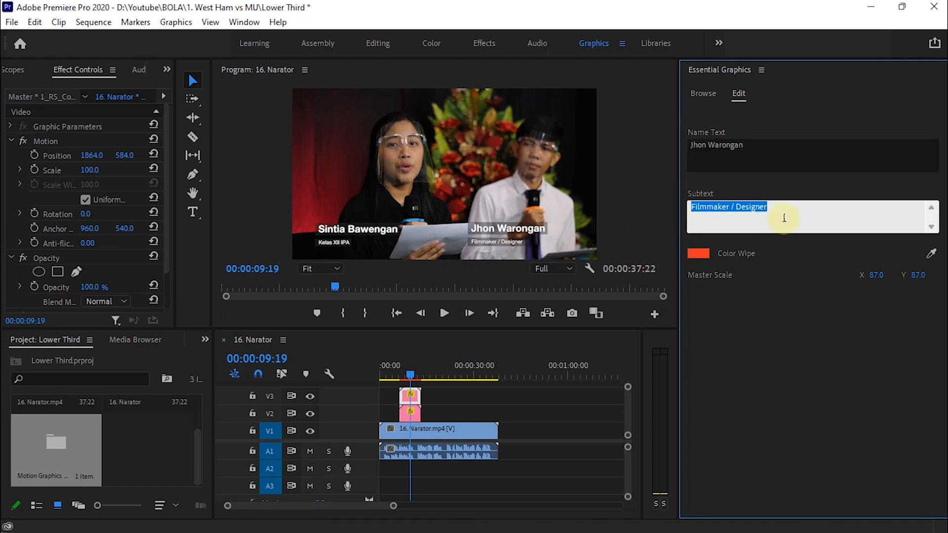
key("BackSpace")
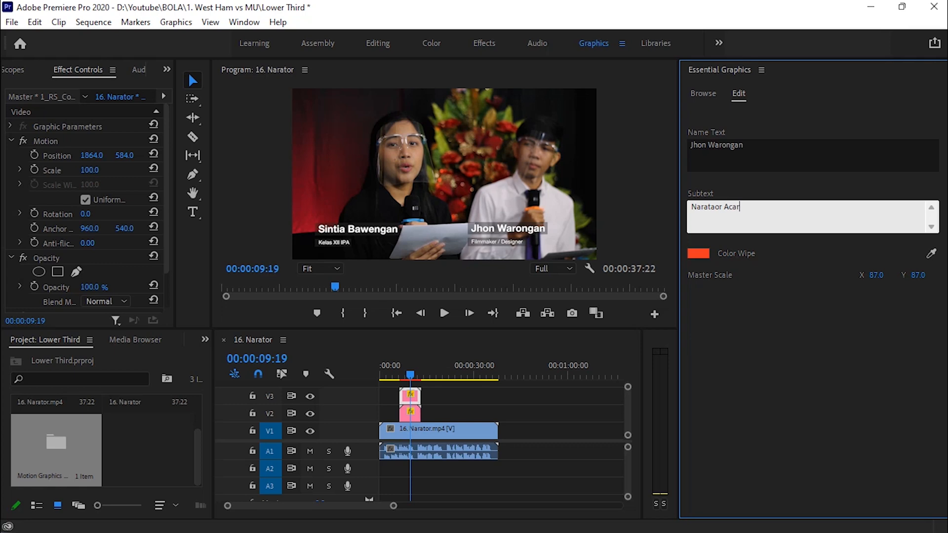
left_click(852, 392)
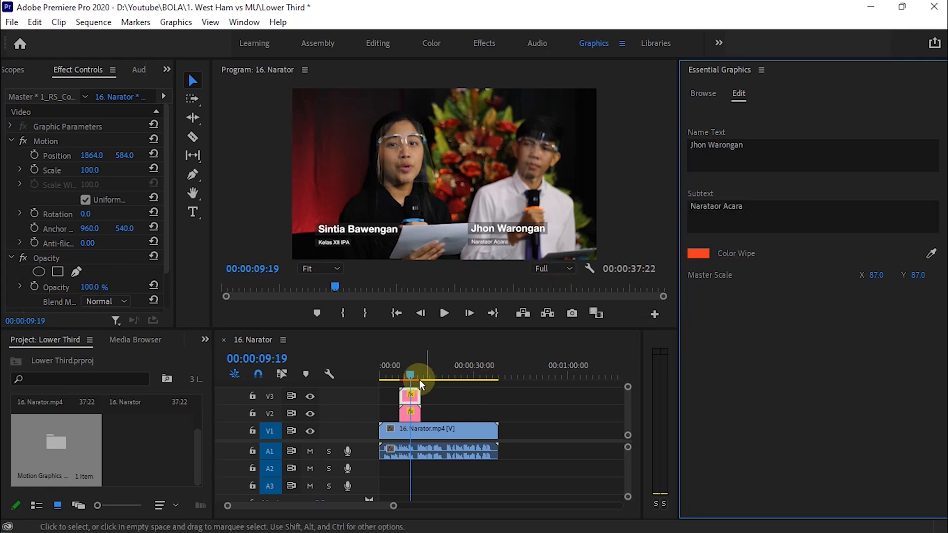
Play the sequence from the start and where the titles end to check both lower thirds.
left_click_drag(408, 377, 345, 360)
key("space")
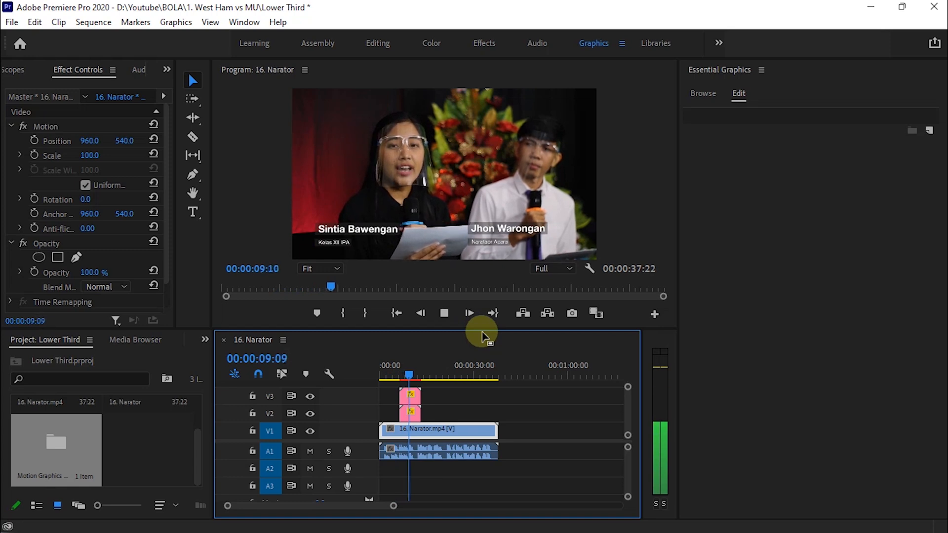
key("space")
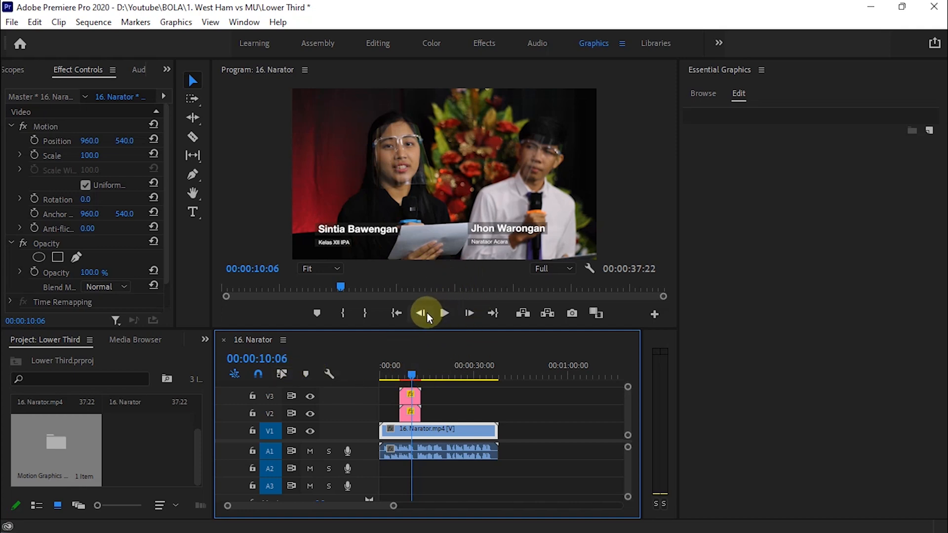
left_click_drag(416, 376, 434, 402)
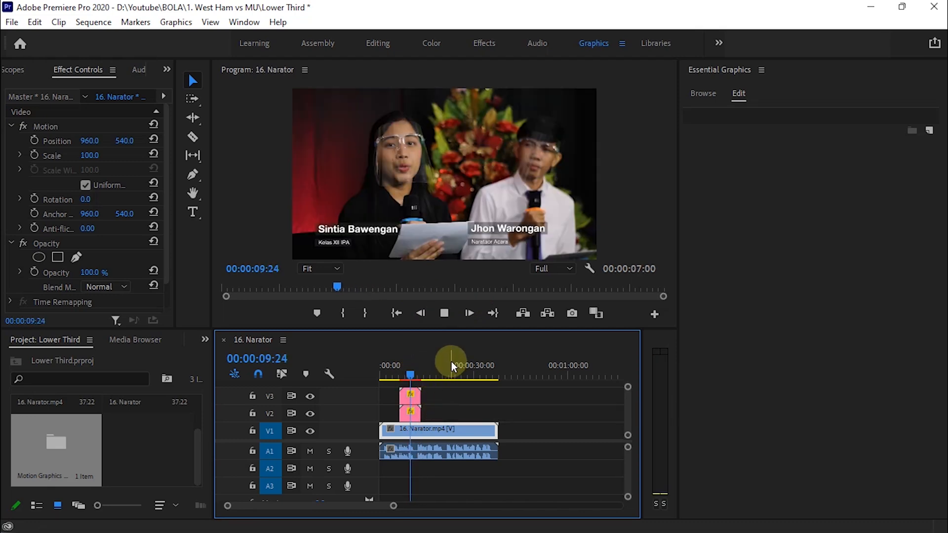
key("space")
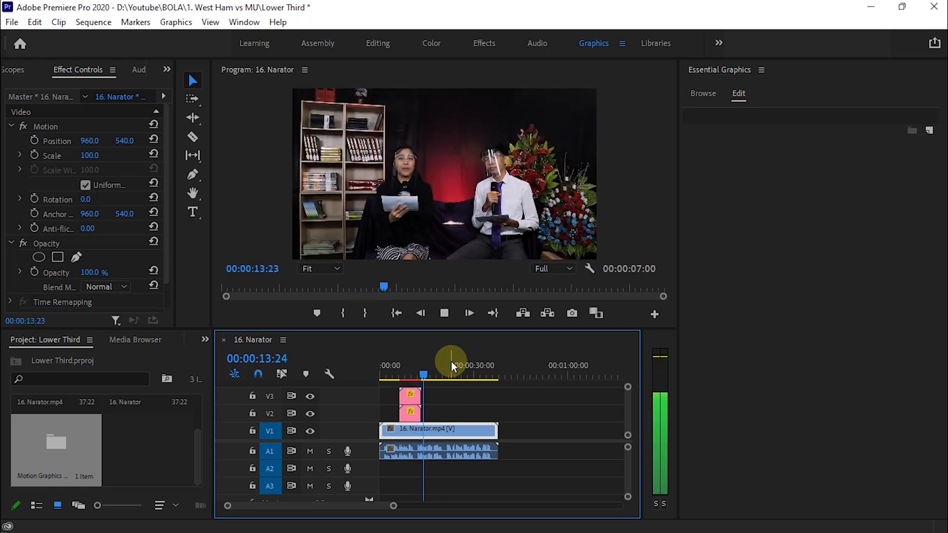
key("space")
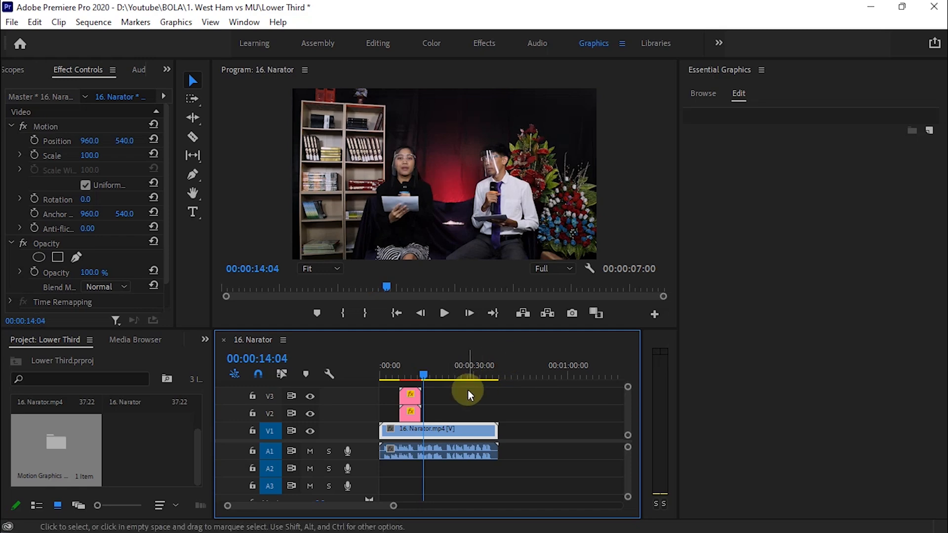
Scrub to about 19 seconds and marquee-select the V2 and V3 lower-third clips.
left_click(420, 377)
left_click_drag(420, 377, 438, 379)
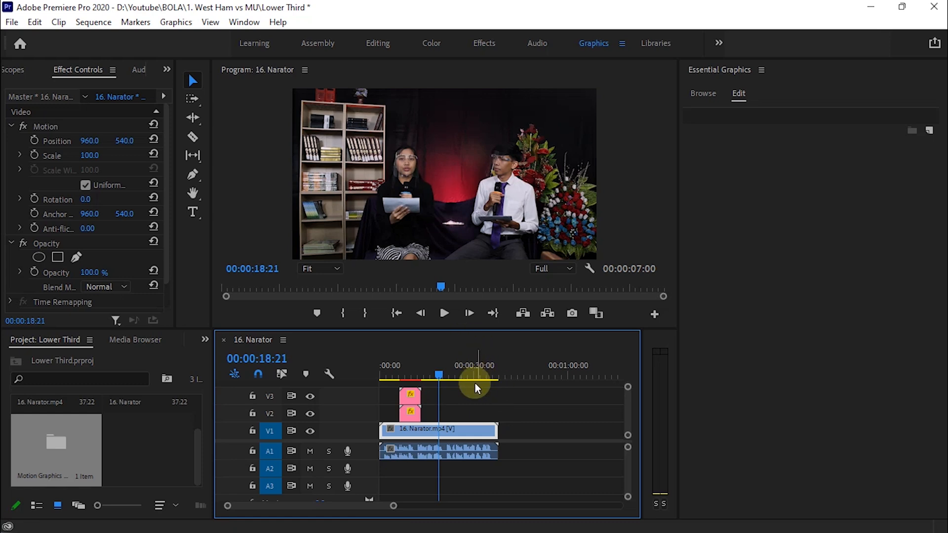
left_click(442, 376)
left_click_drag(444, 376, 415, 417)
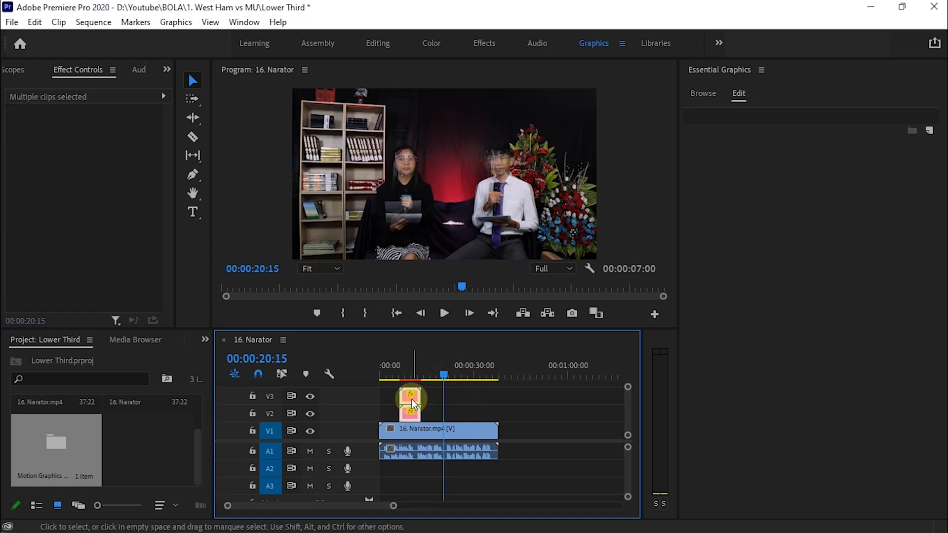
Alt-drag copies of both lower-third clips later in the timeline, near 00:00:17:18.
left_click_drag(458, 386, 419, 414)
left_click(409, 398)
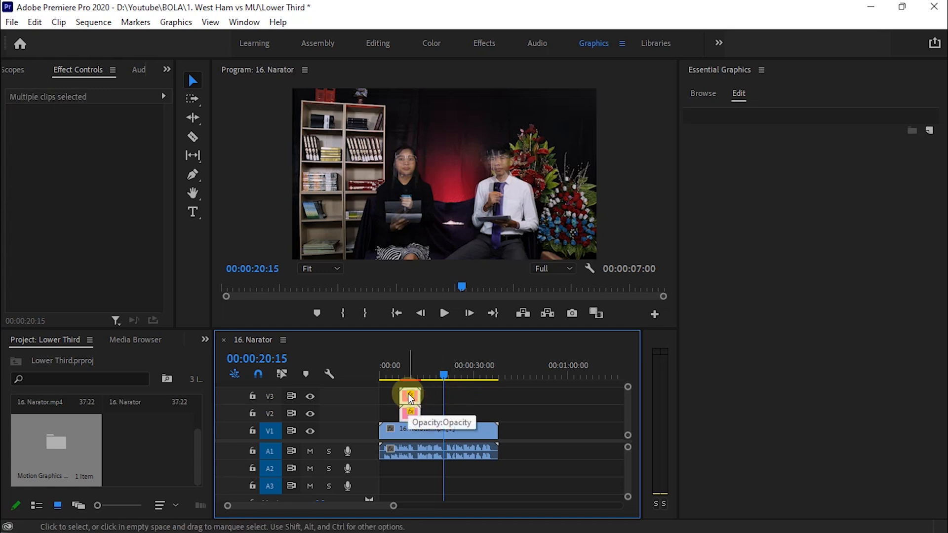
key("alt")
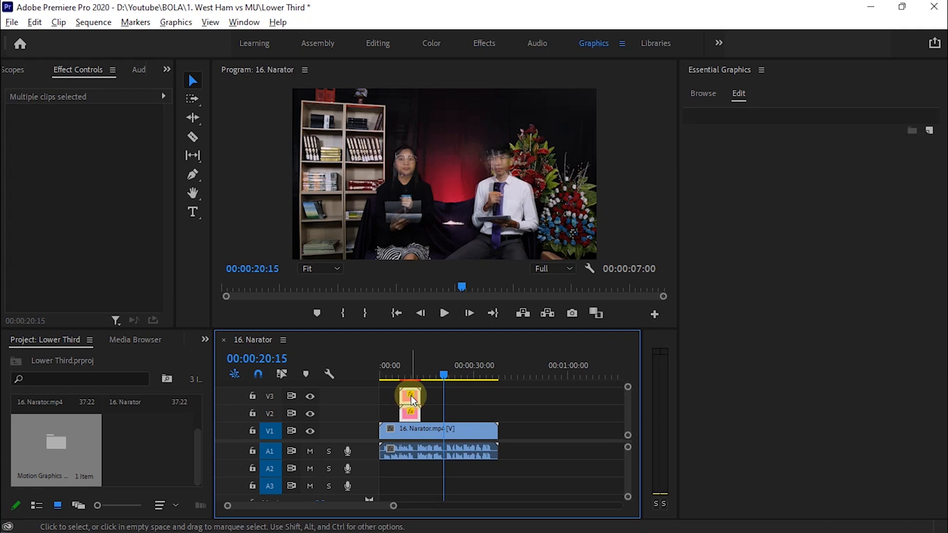
left_click_drag(411, 400, 470, 401)
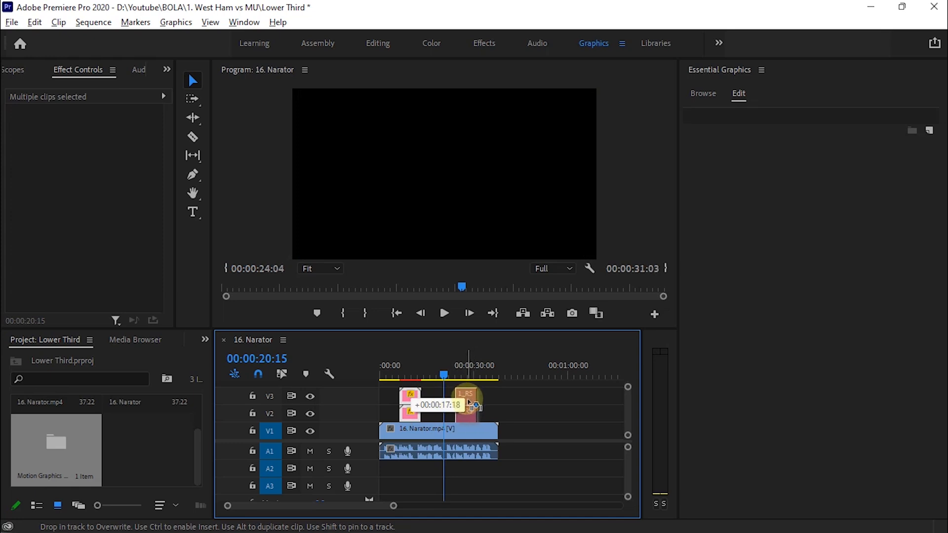
left_click_drag(469, 403, 469, 405)
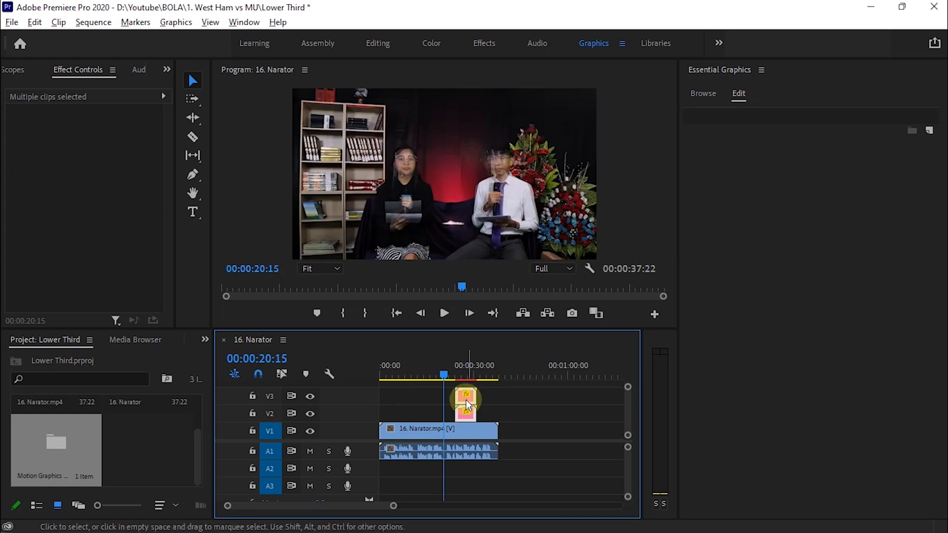
Undo the misplaced copy, reselect both title clips, and play the sequence to preview.
key("ctrl+z")
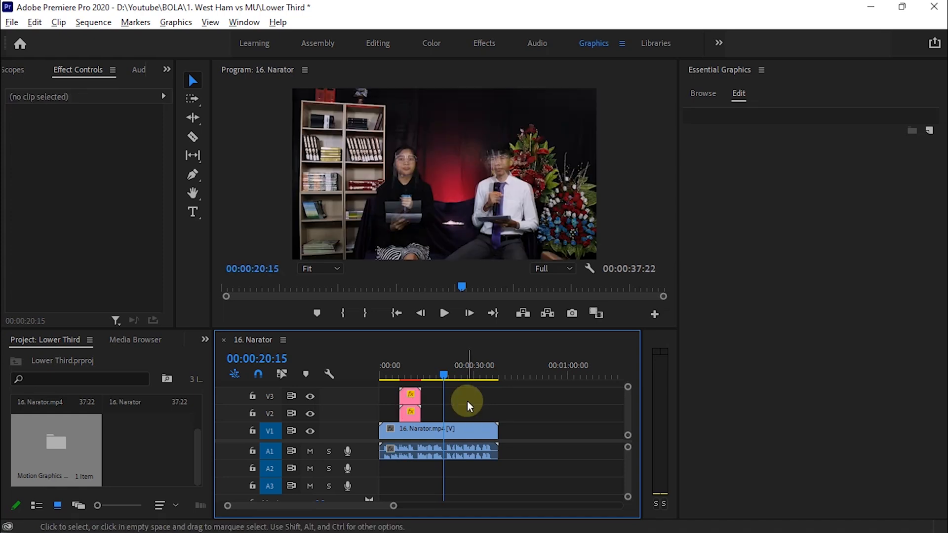
left_click_drag(450, 383, 464, 400)
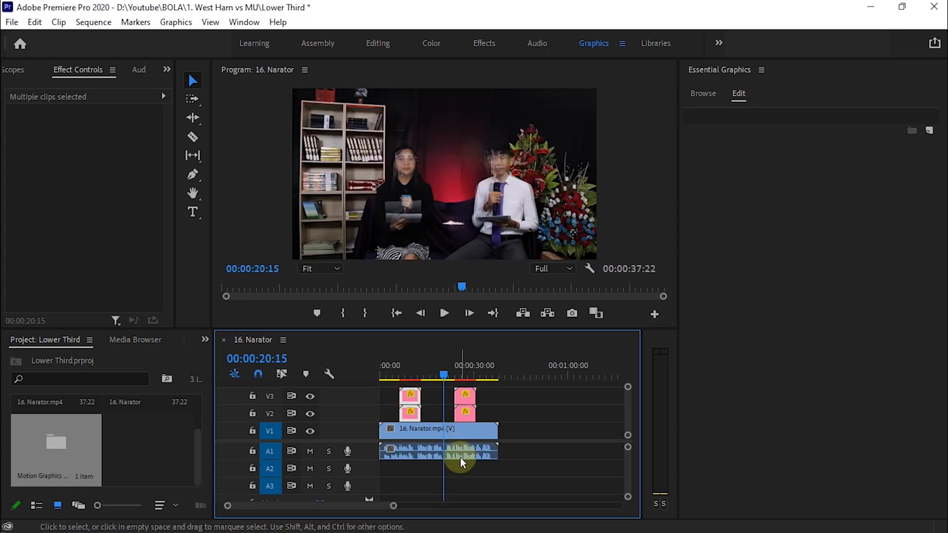
key("space")
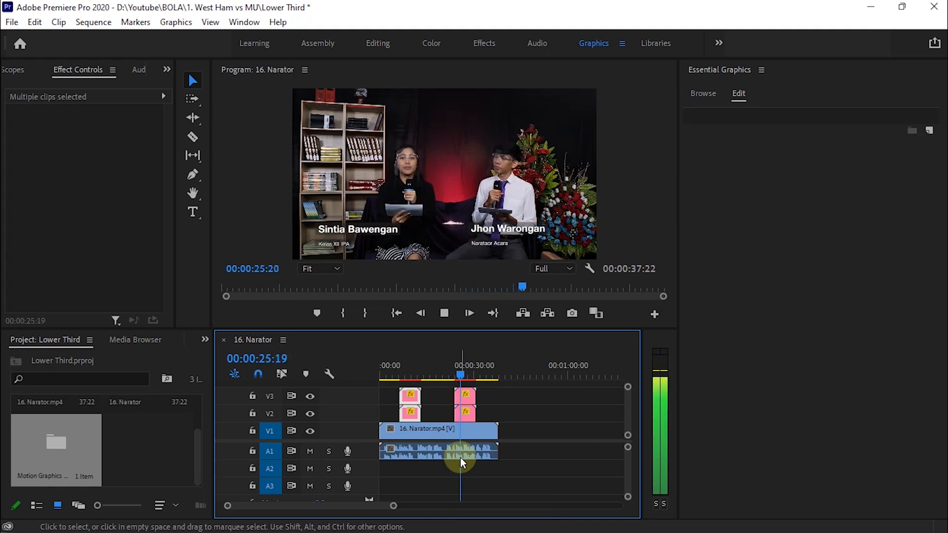
Stop the preview and put the playhead at 00:00:21:01.
left_click(461, 462)
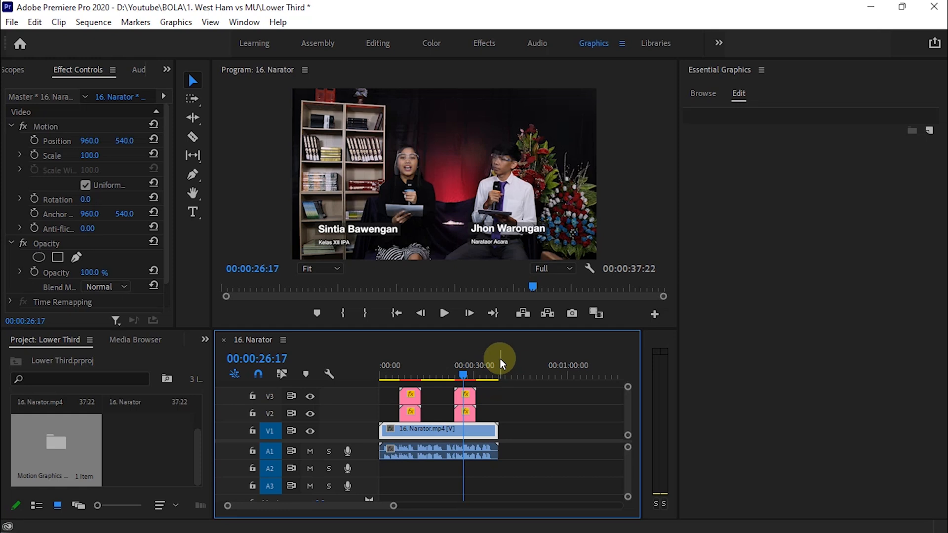
left_click(446, 376)
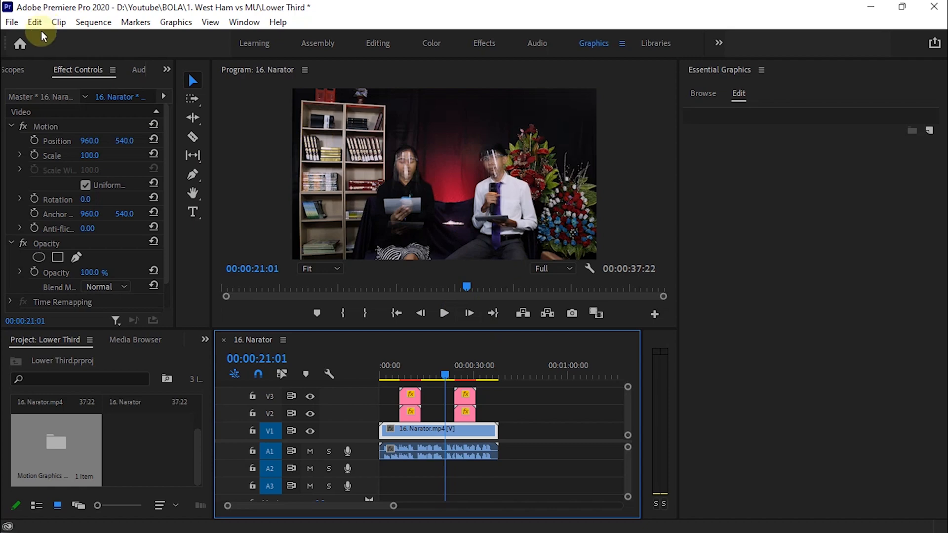
Open the Export Settings for the sequence via File > Export > Media.
left_click(10, 23)
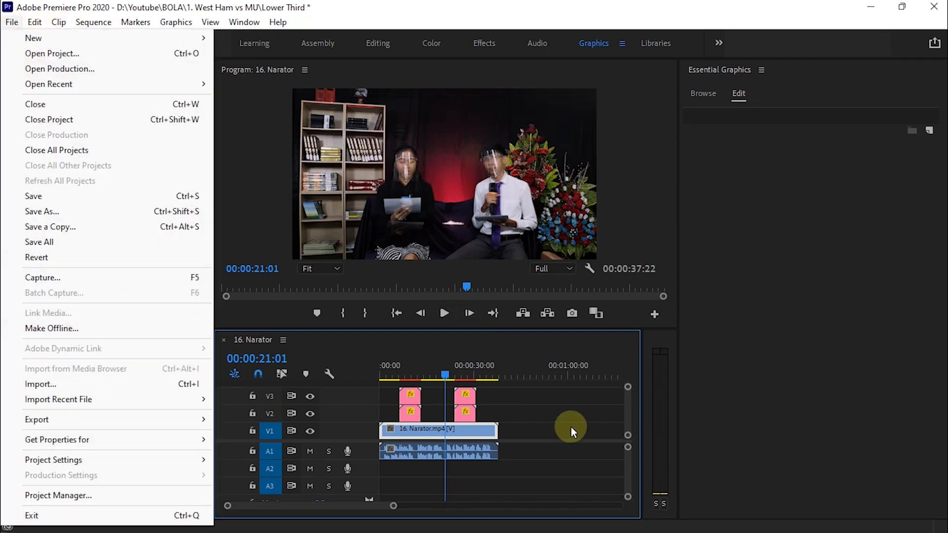
left_click(154, 417)
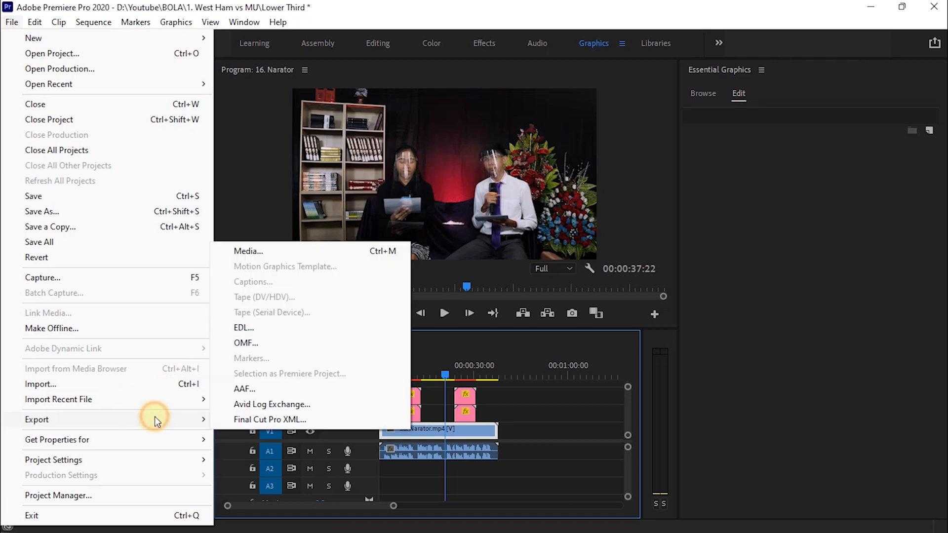
left_click(256, 249)
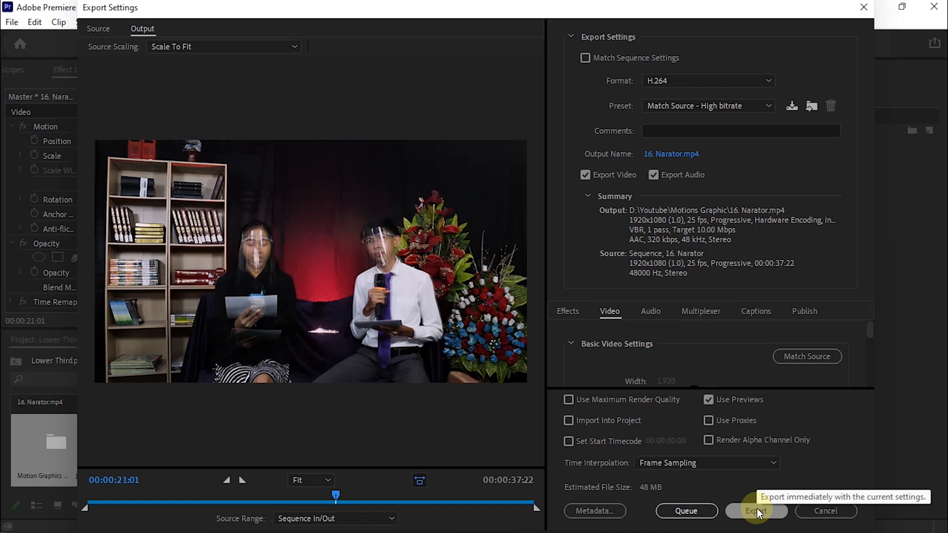
Save the output as 16. Narator 1.mp4 in D:\Youtube\Lower Third and start the export.
left_click(674, 156)
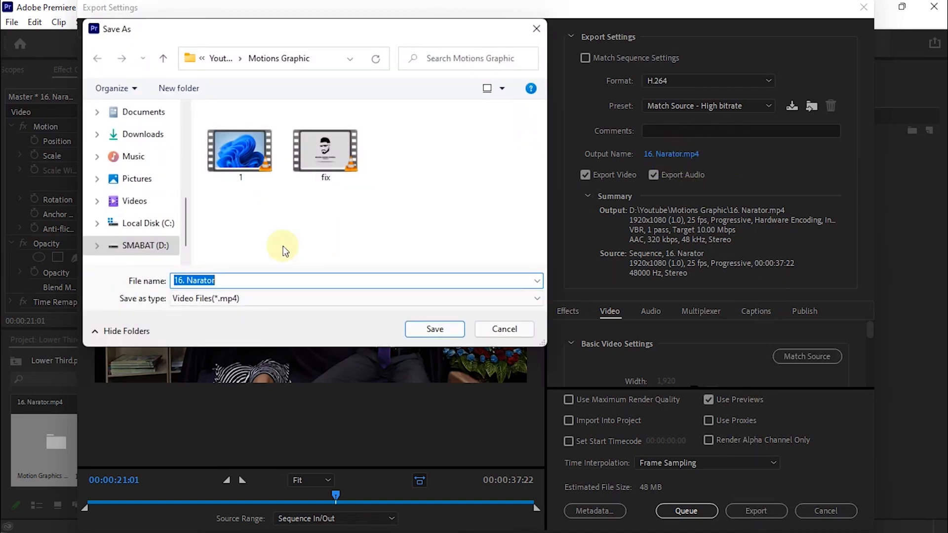
left_click(147, 245)
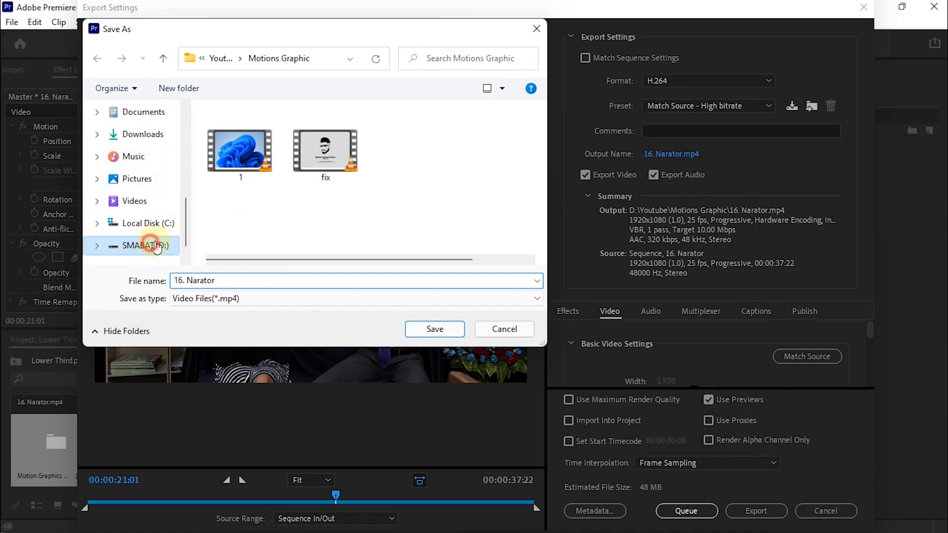
left_click(253, 170)
double_click(253, 170)
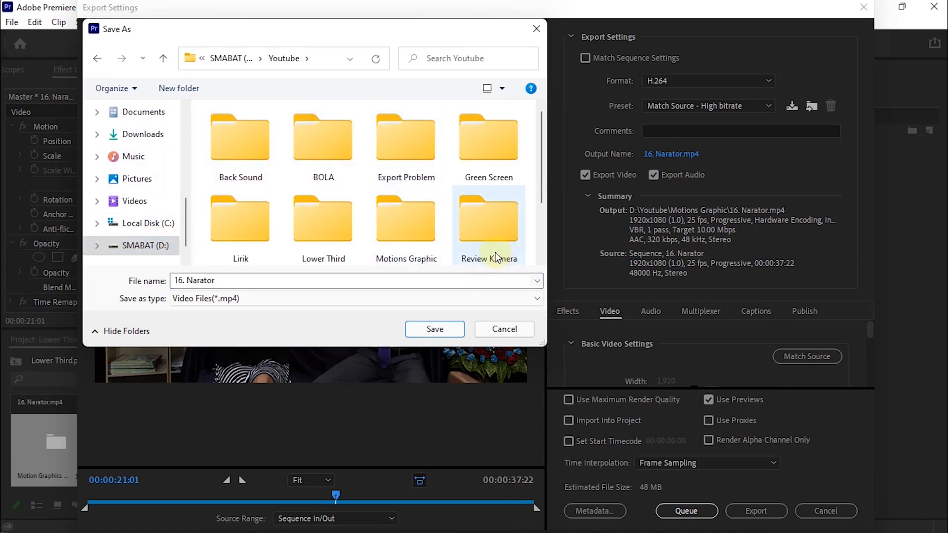
scroll(472, 254, "down", 1)
double_click(330, 148)
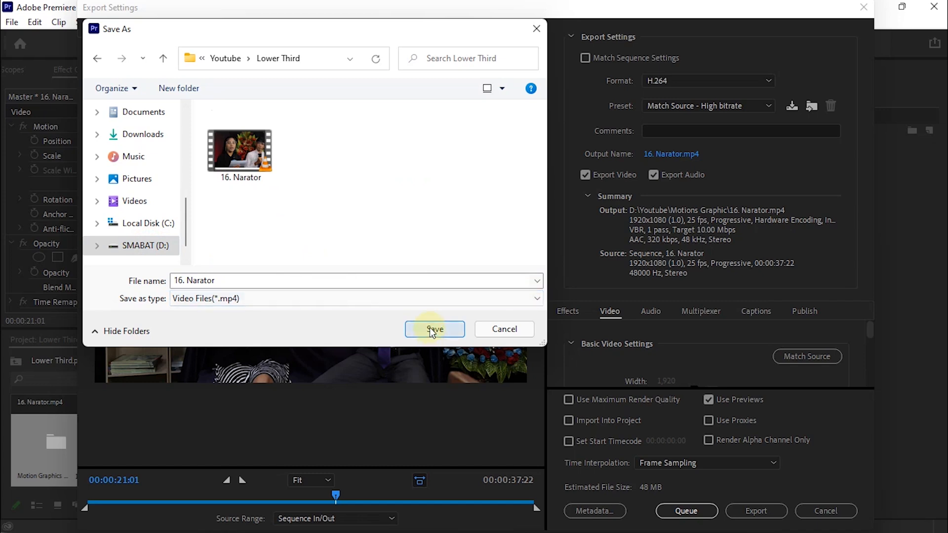
left_click(444, 332)
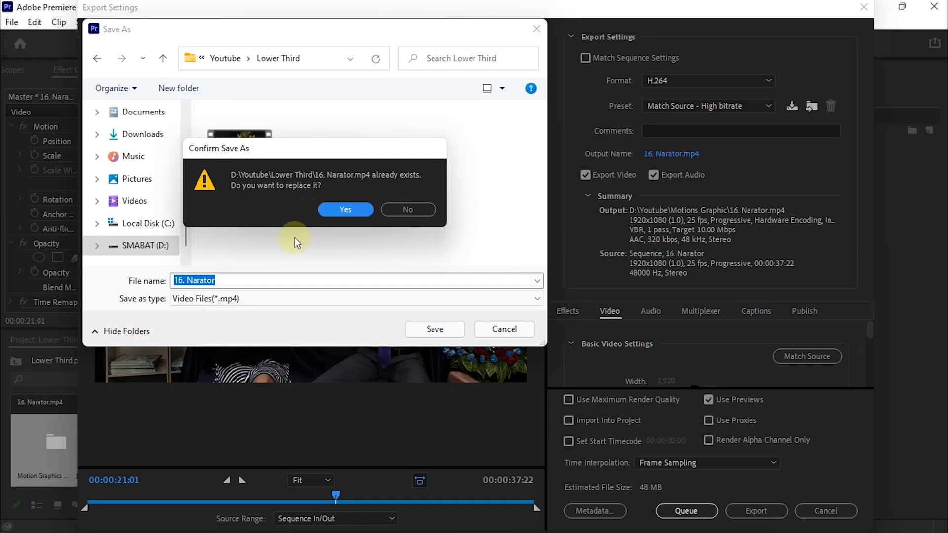
left_click(410, 211)
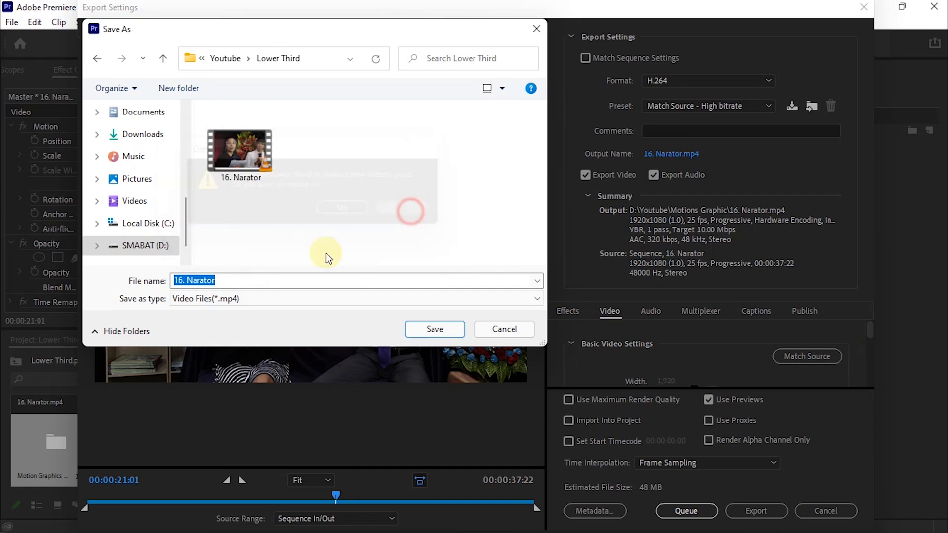
left_click(243, 281)
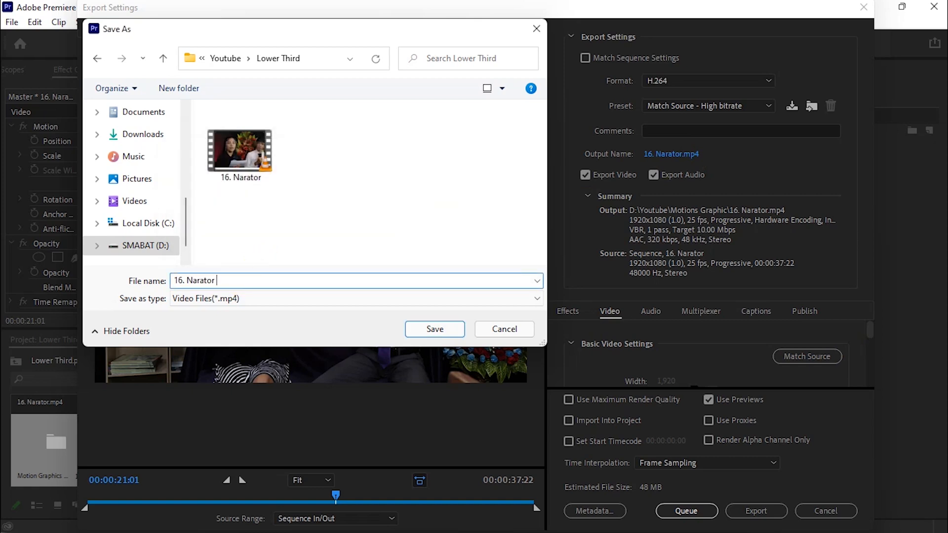
left_click(435, 329)
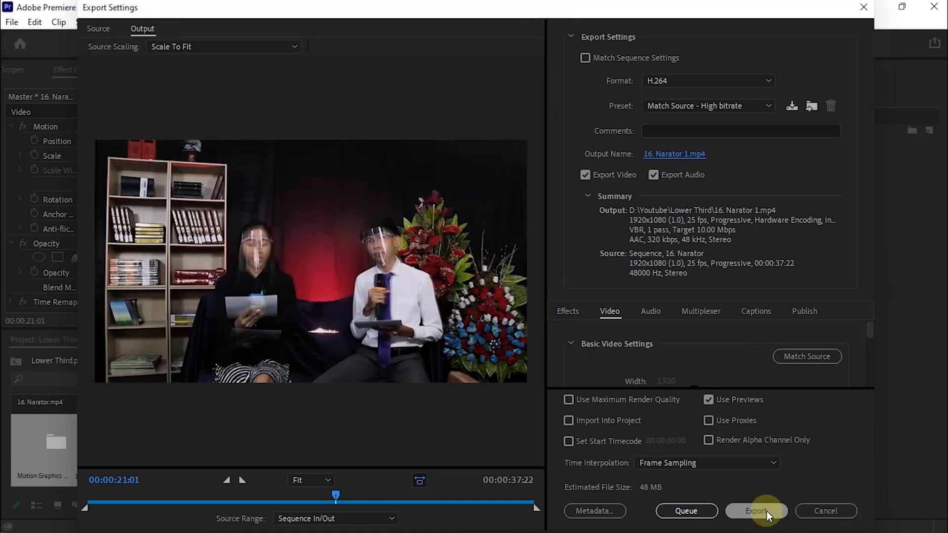
left_click(765, 511)
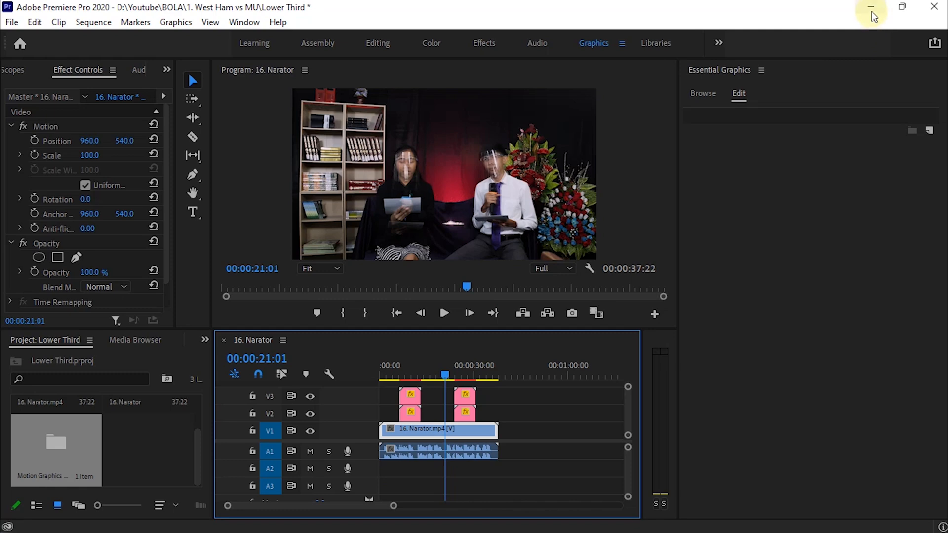
Open File Explorer maximized and browse to SMABAT (D:) > Youtube > Lower Third.
mouse_move(634, 512)
mouse_move(431, 517)
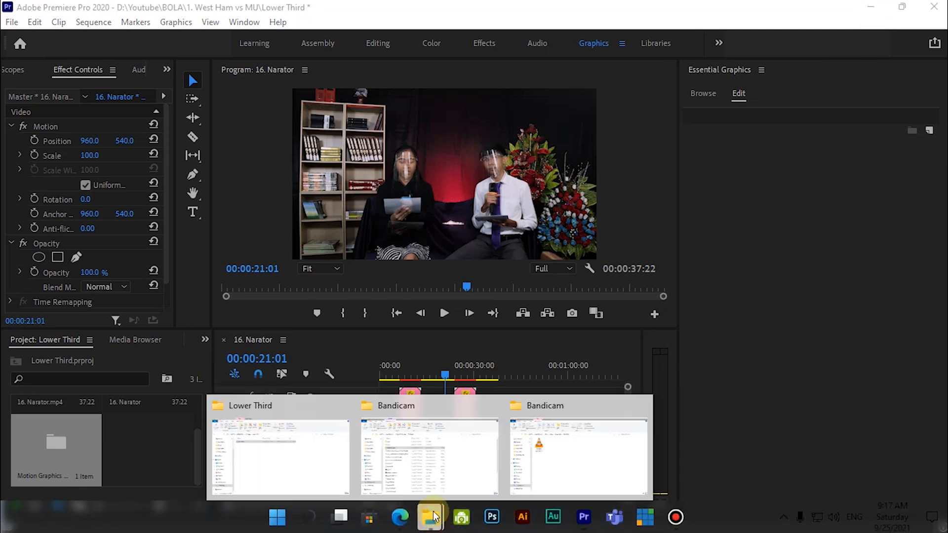
left_click(538, 454)
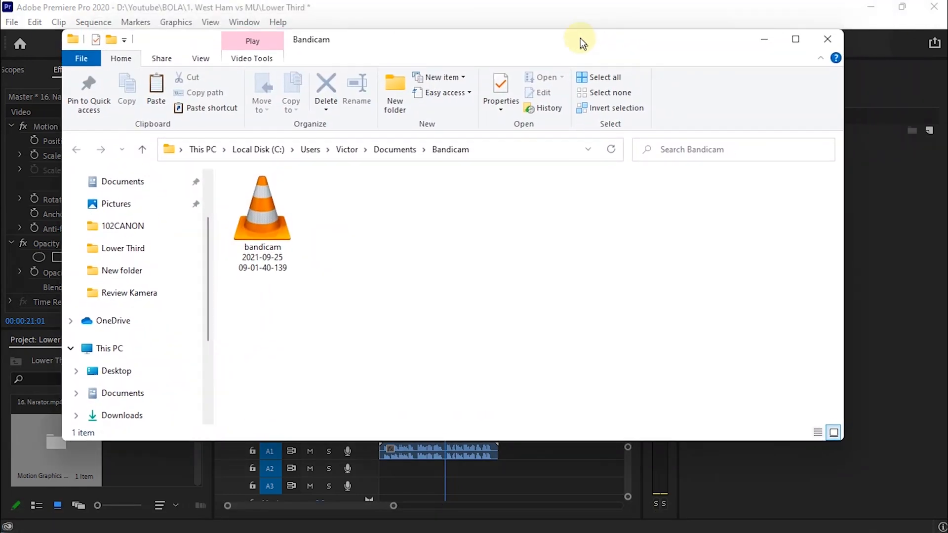
left_click(792, 43)
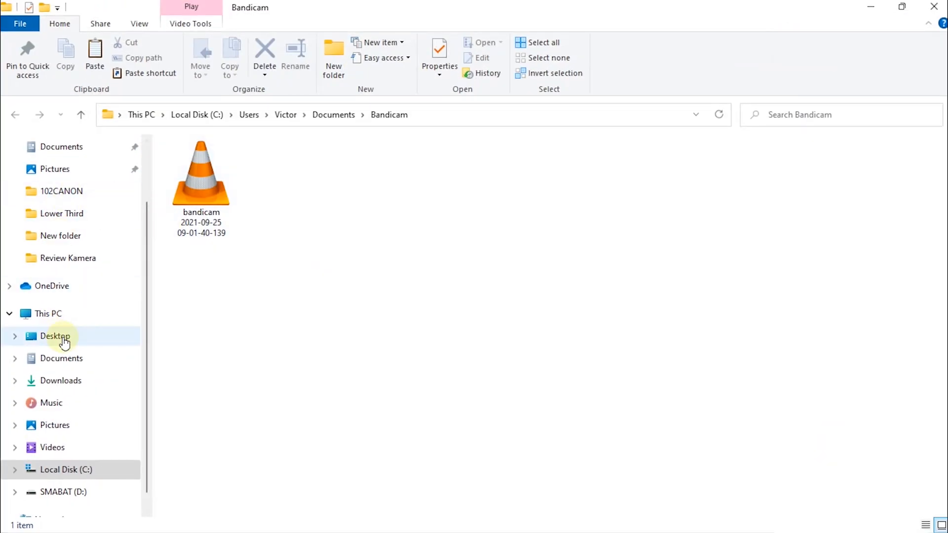
scroll(67, 395, "down", 1)
left_click(69, 469)
double_click(358, 185)
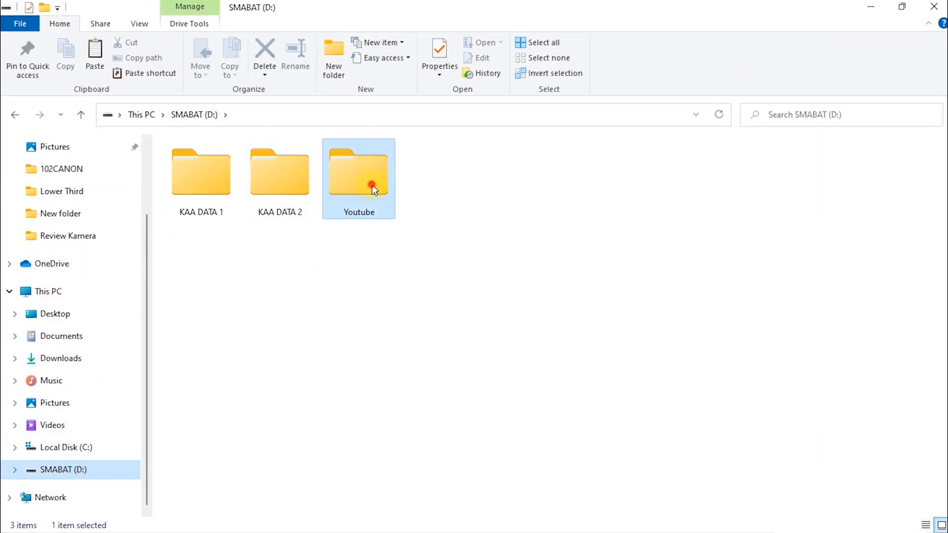
double_click(616, 193)
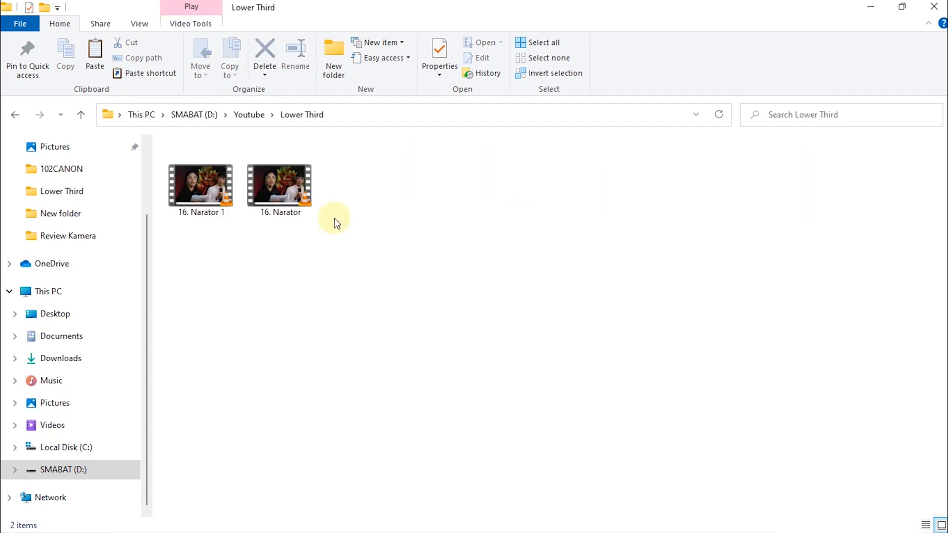
Open 16. Narator 1.mp4 in VLC and rewind it to the beginning.
left_click(203, 178)
double_click(203, 178)
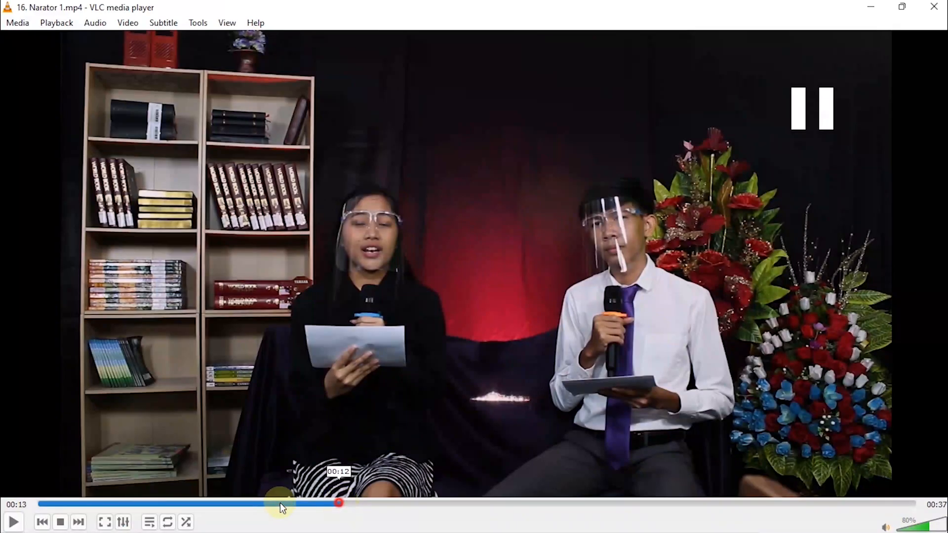
left_click_drag(280, 503, 28, 505)
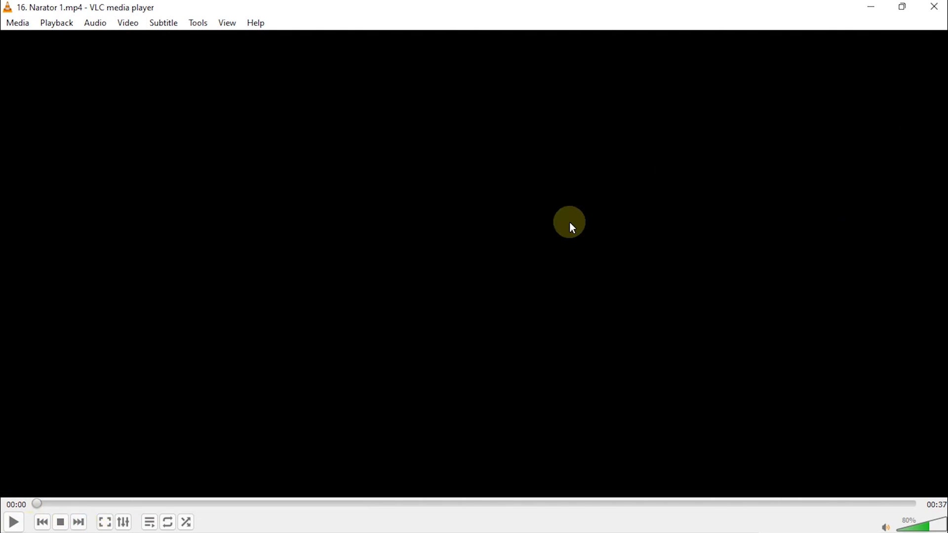
Play 16. Narator 1.mp4 full screen in VLC from the start, then pause it.
double_click(569, 222)
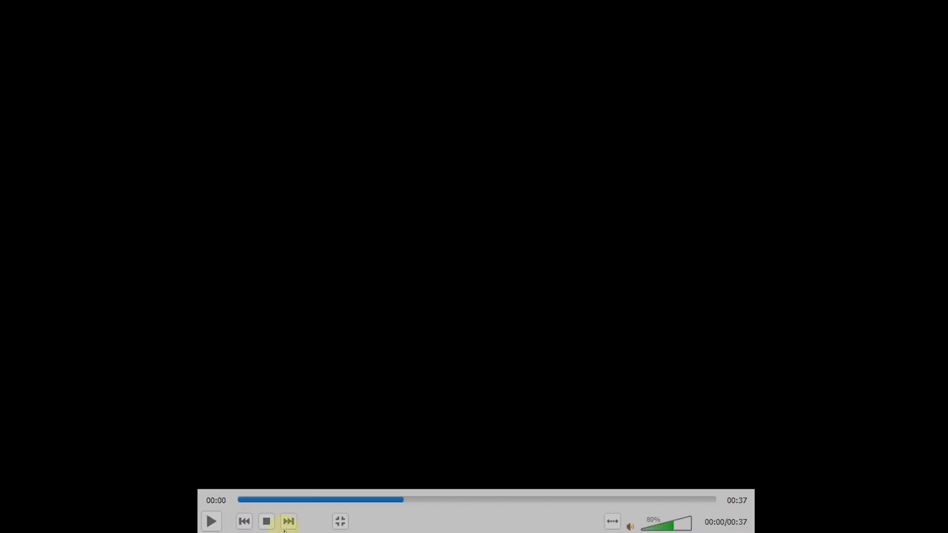
left_click(218, 528)
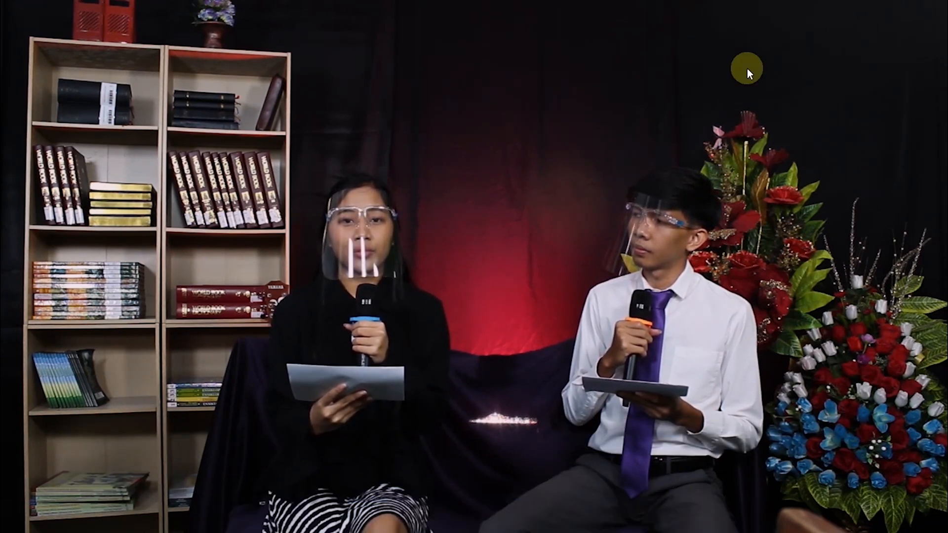
left_click(748, 81)
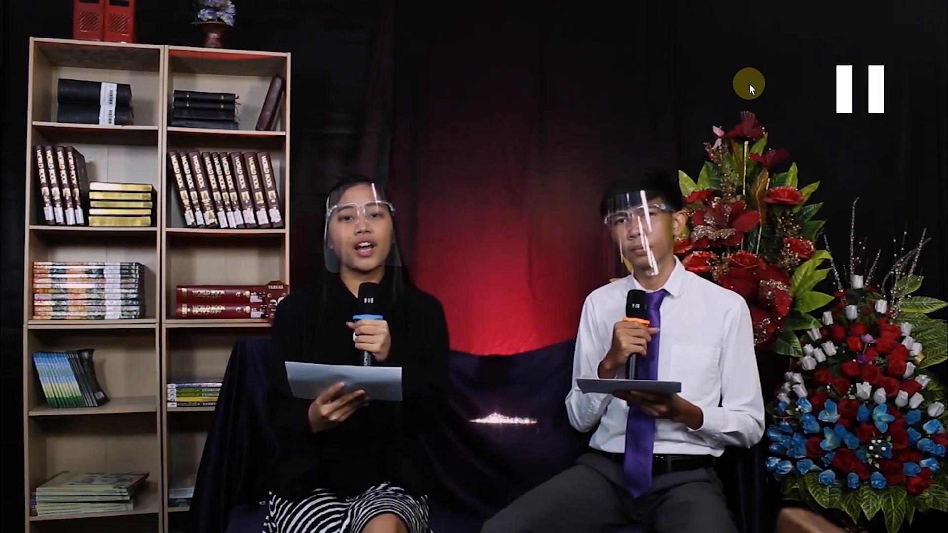